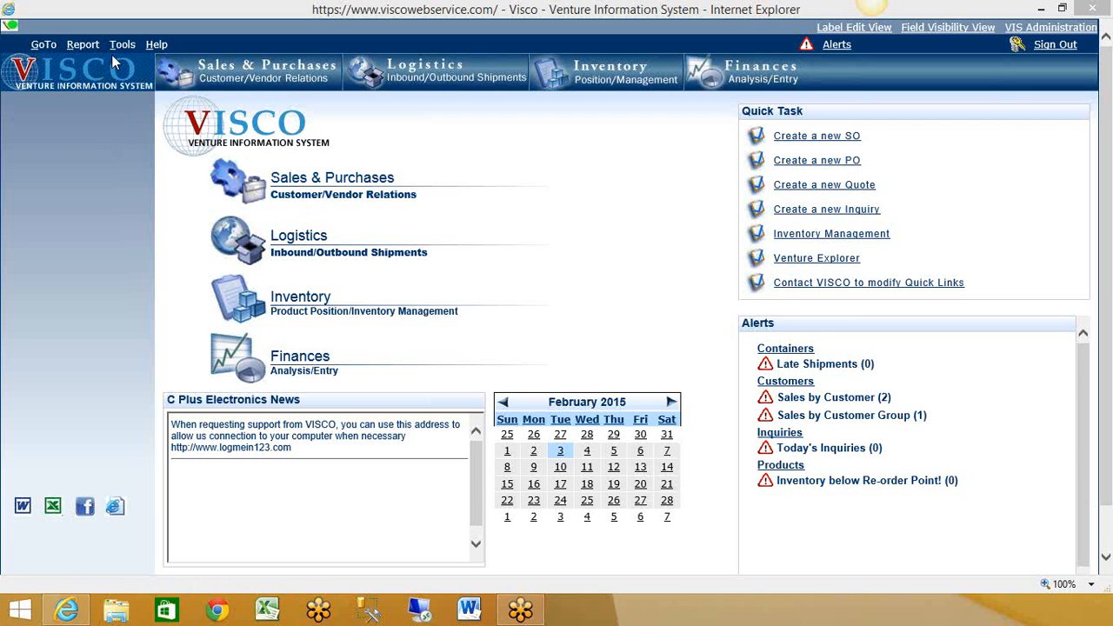
Step: Create a new sales inquiry and set its inquiry type to Request for Quote
click(294, 179)
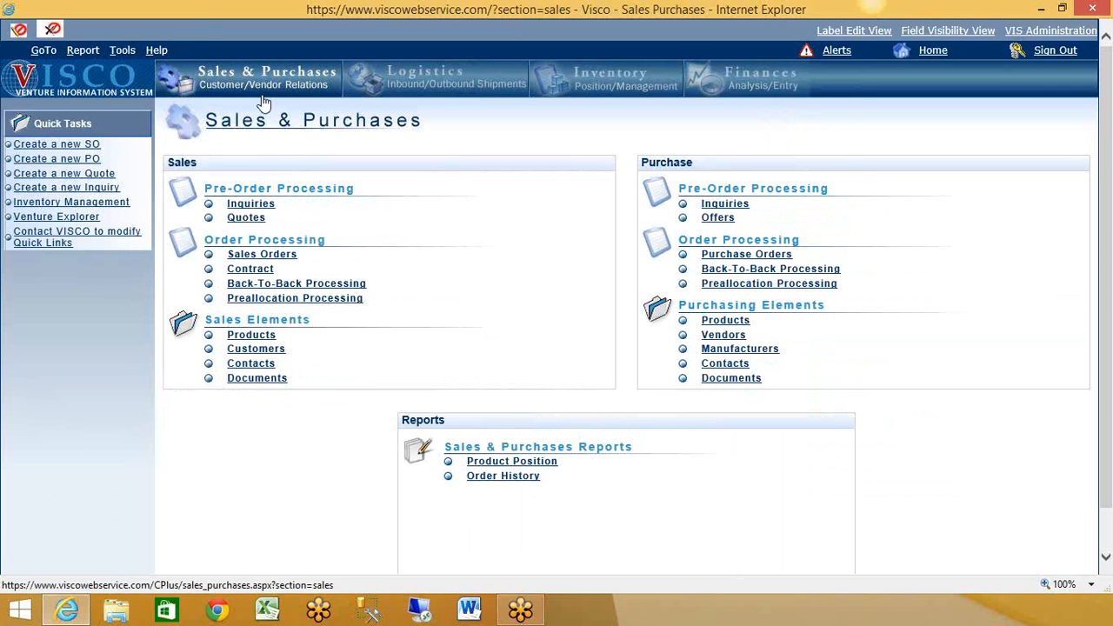
click(254, 205)
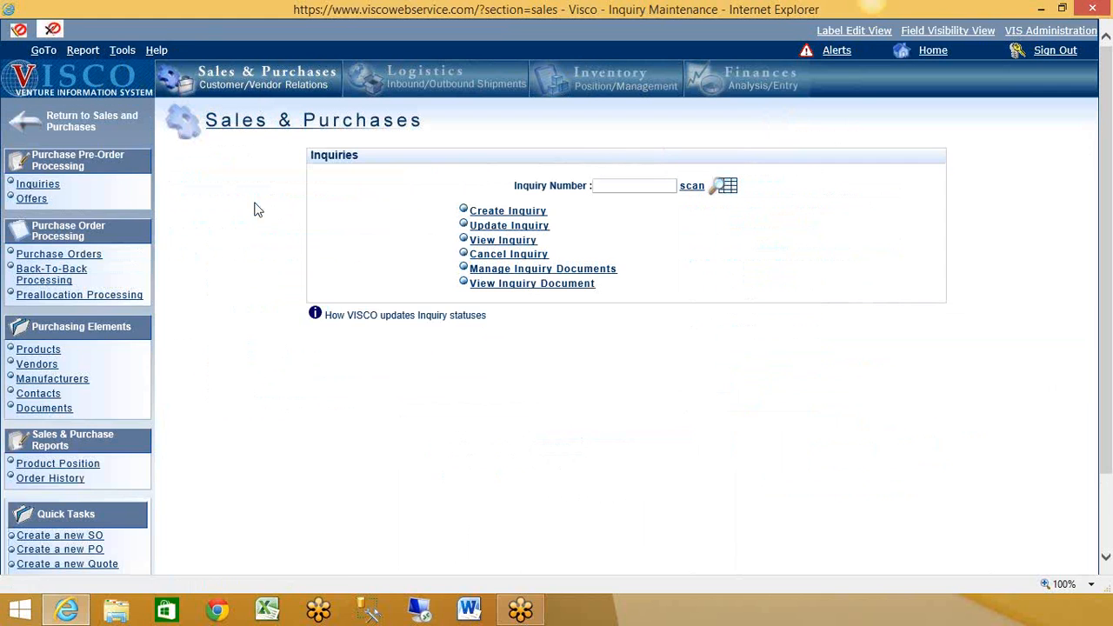
click(478, 216)
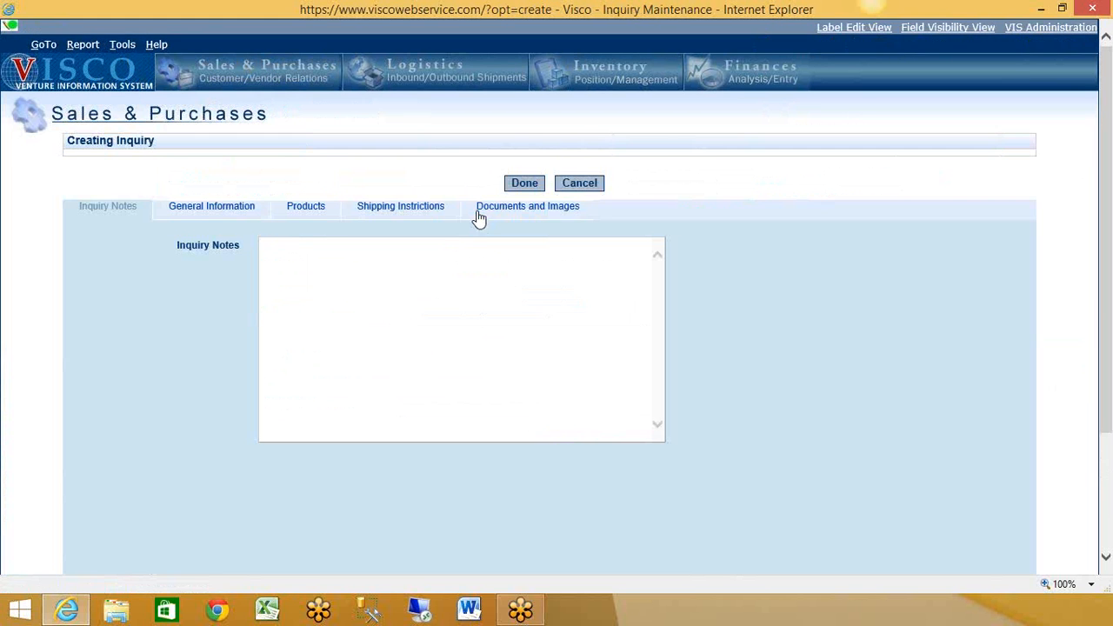
click(223, 212)
click(558, 248)
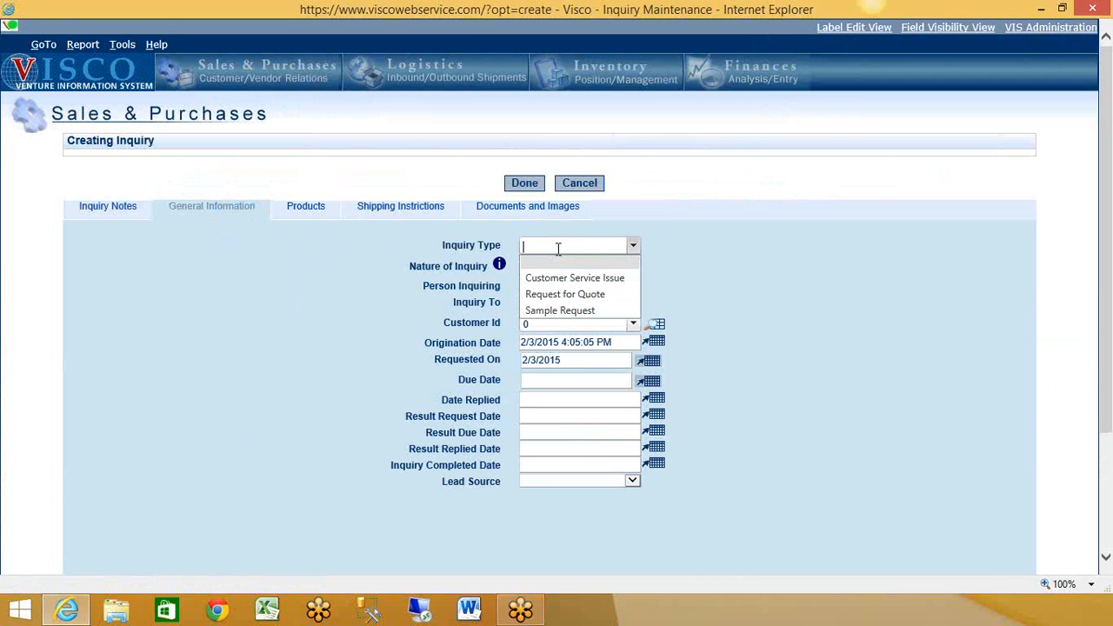
click(558, 299)
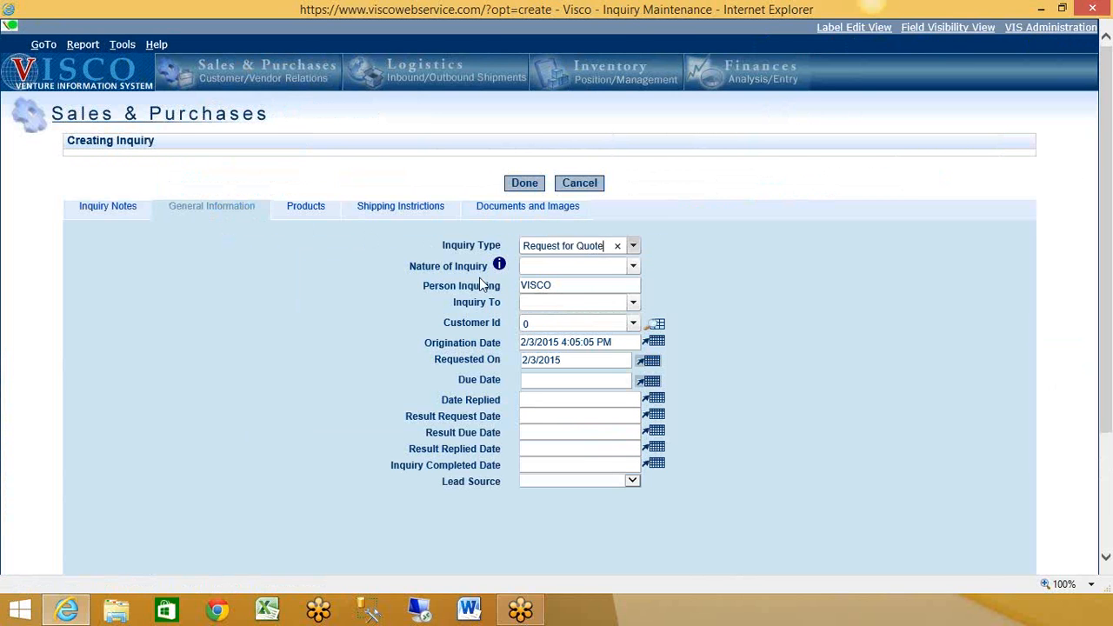
Step: Add a product line for product 1117.0101 with quantity 40 and save the inquiry
click(327, 217)
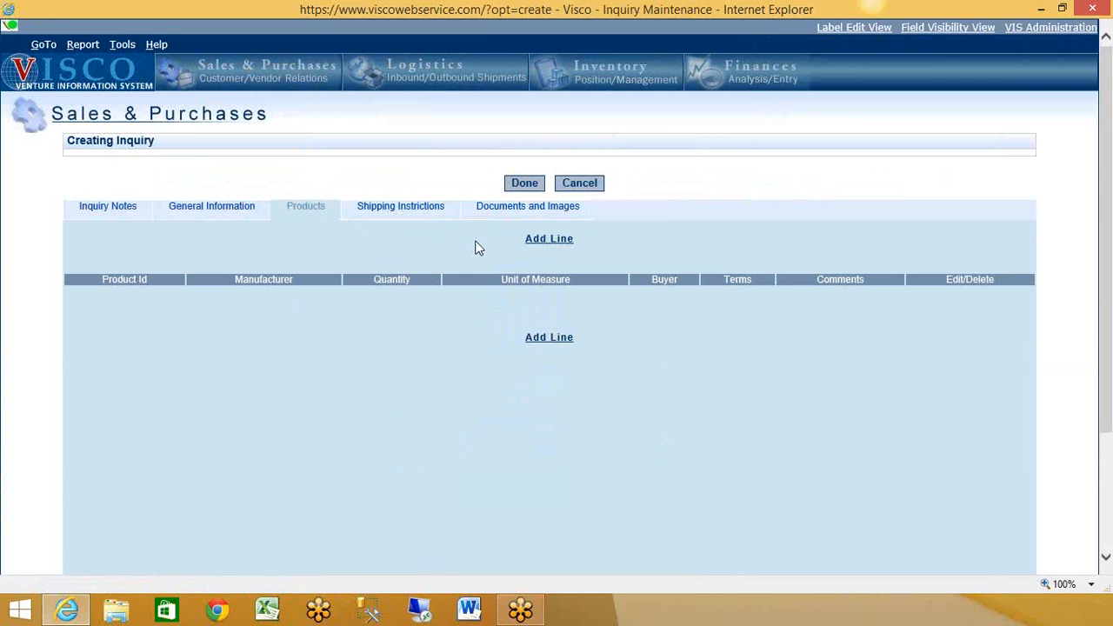
click(546, 244)
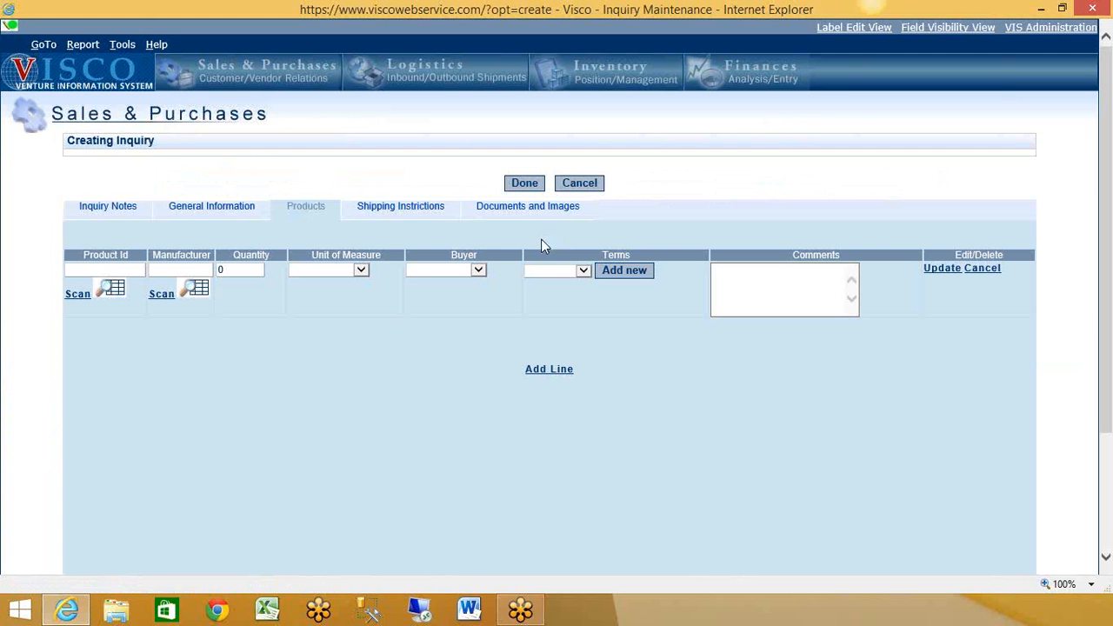
click(119, 295)
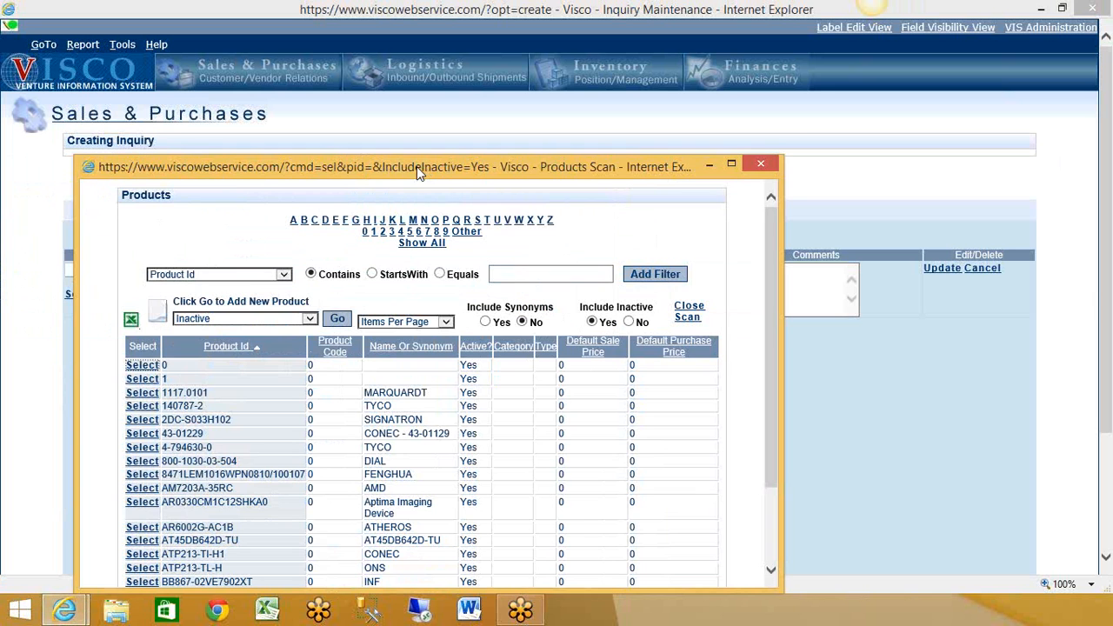
click(141, 393)
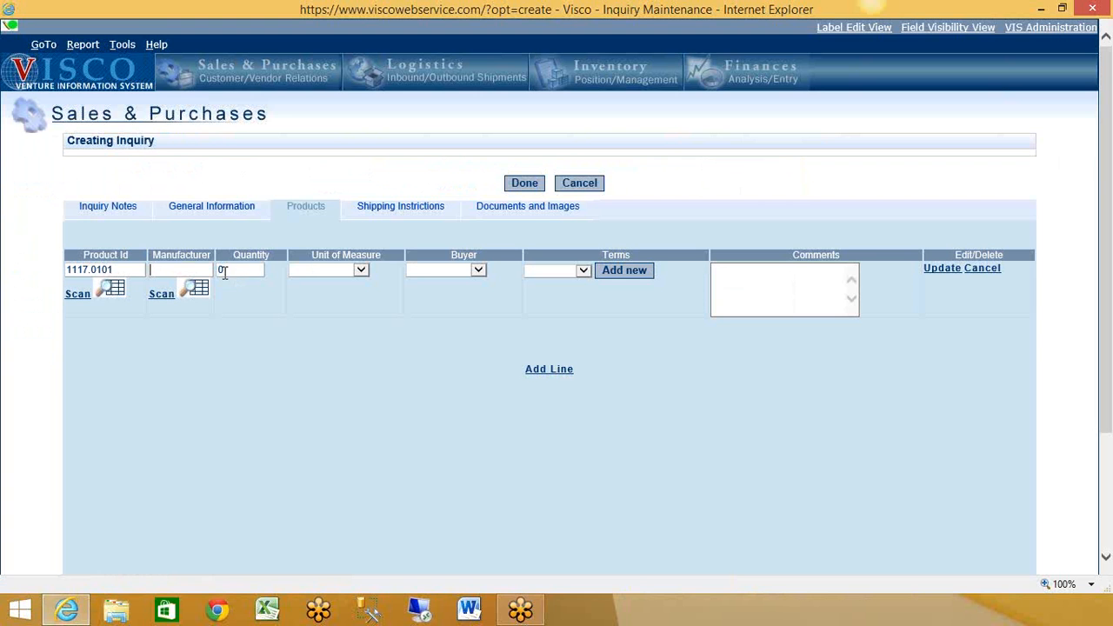
click(239, 268)
text(40)
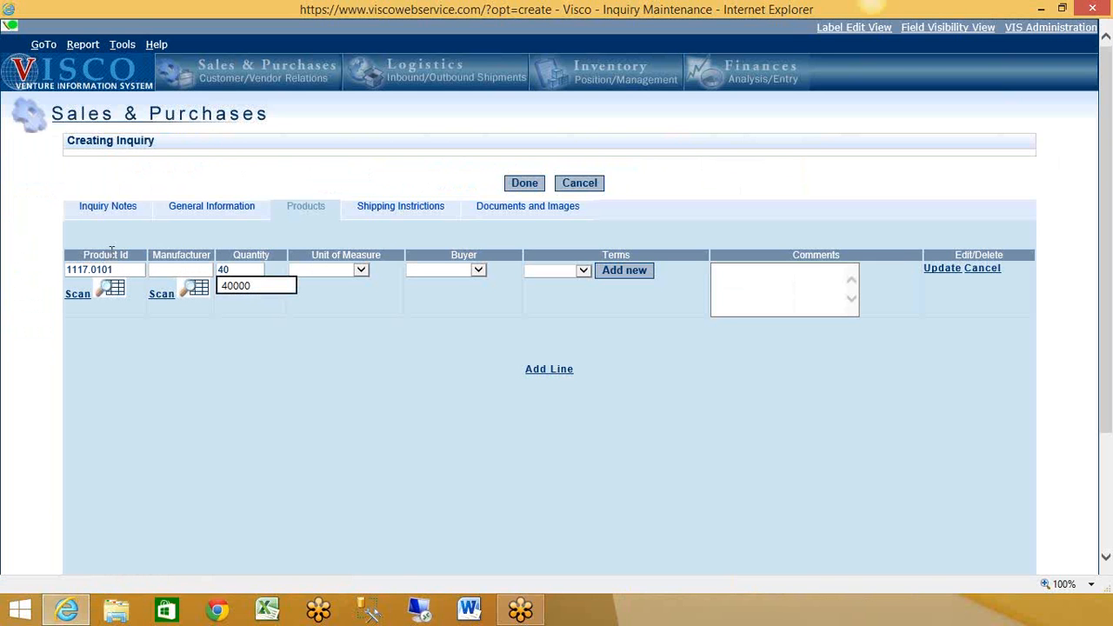
click(808, 286)
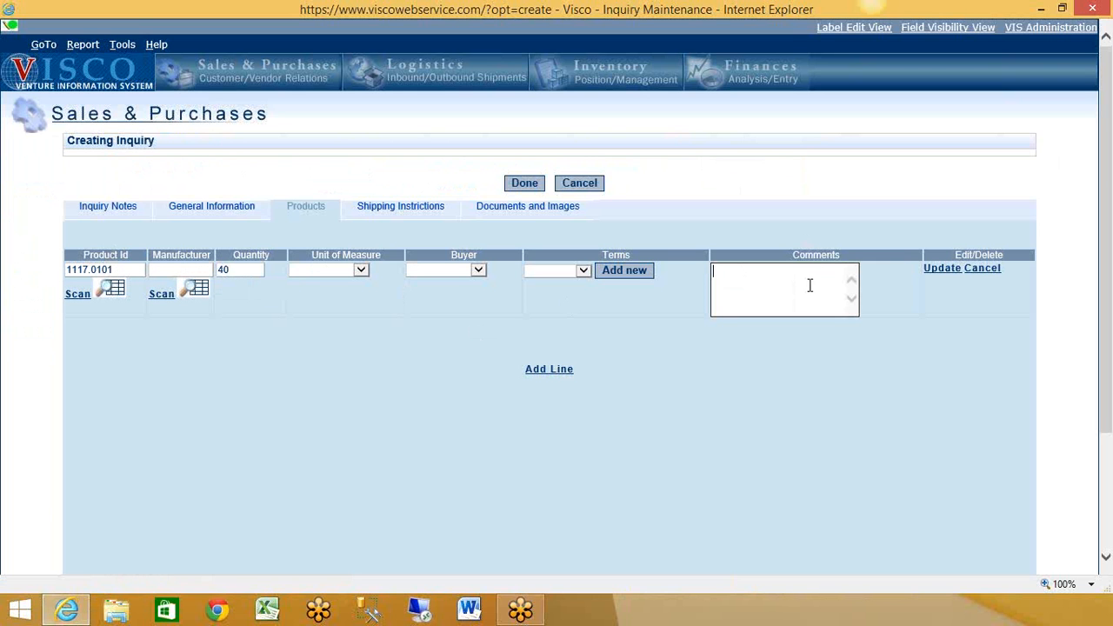
click(947, 269)
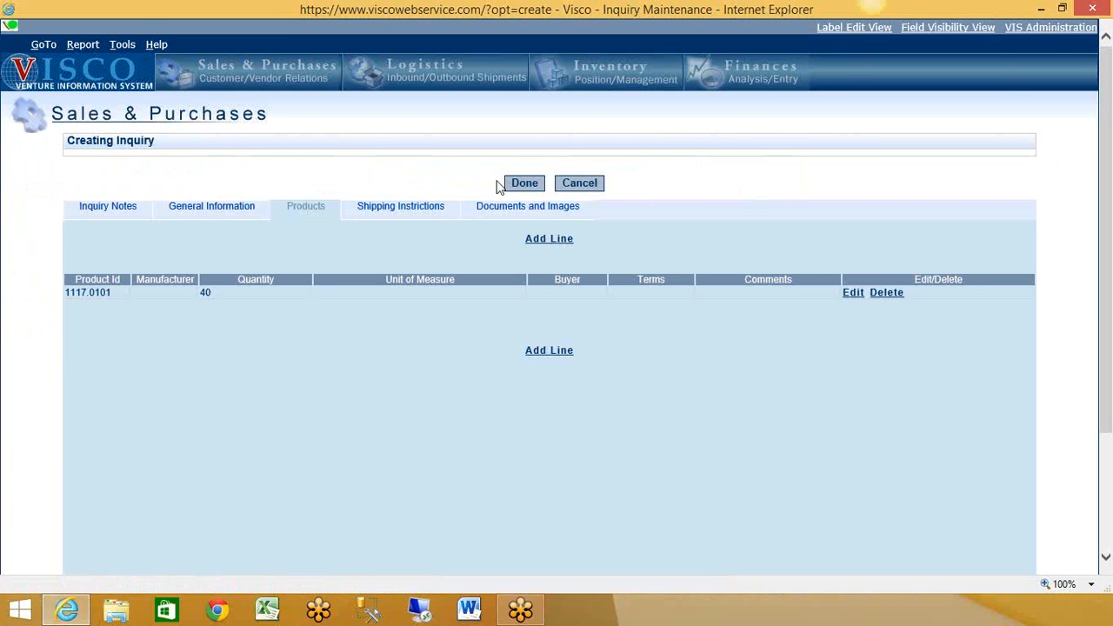
click(516, 190)
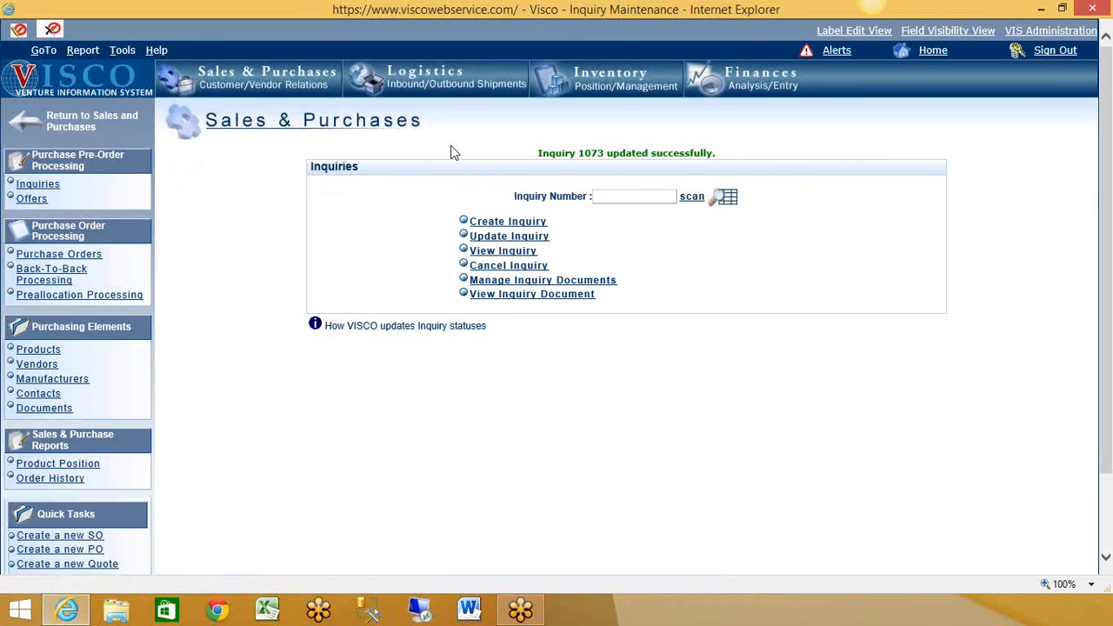
Step: Open the data update tools and generate the Inquiry Import table
click(126, 56)
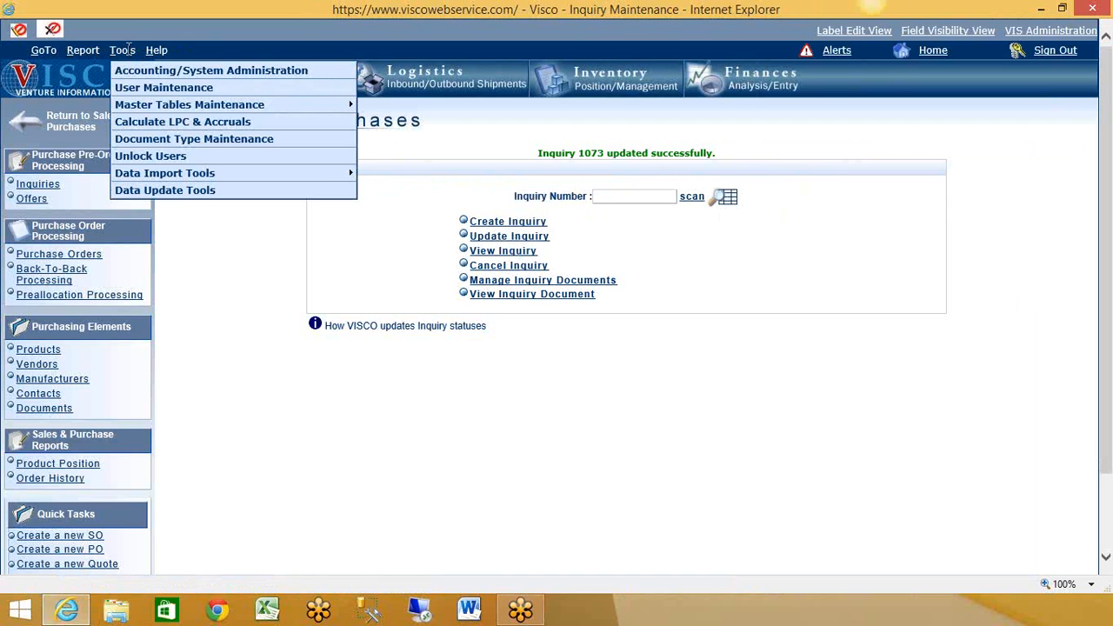
click(157, 191)
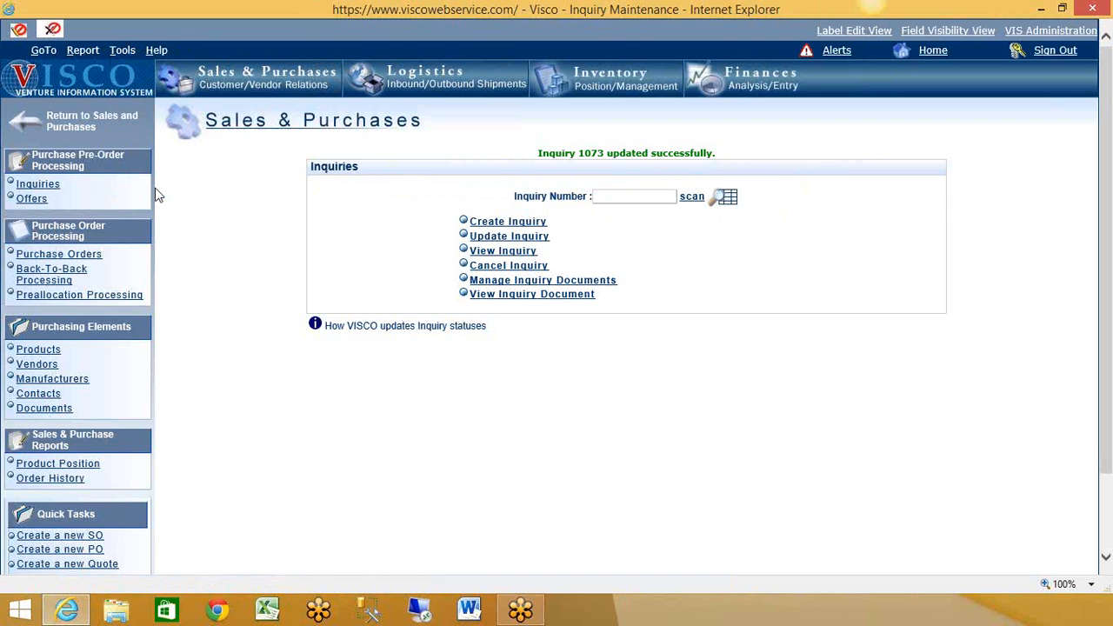
click(609, 198)
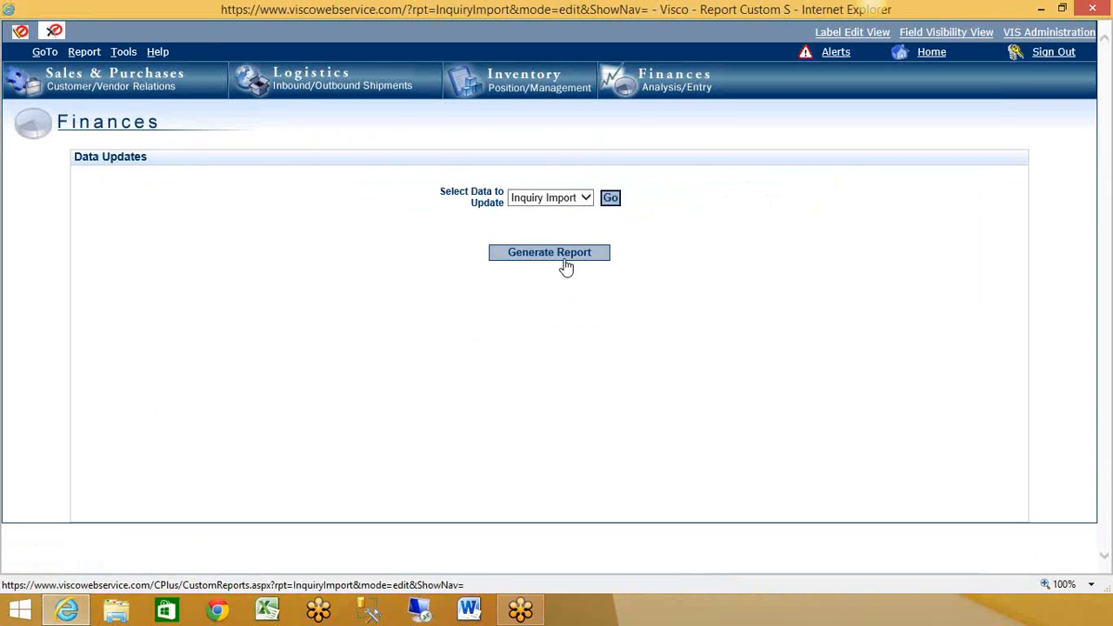
click(567, 253)
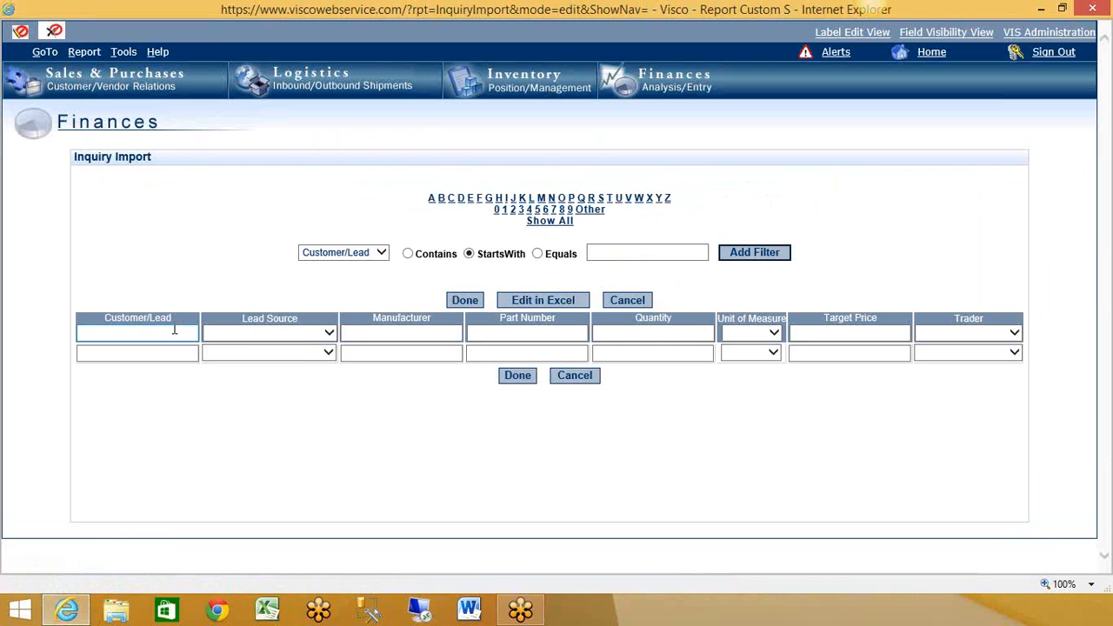
Step: Open the Inquiry Import table for editing in Excel and maximize the workbook window
click(253, 333)
click(283, 301)
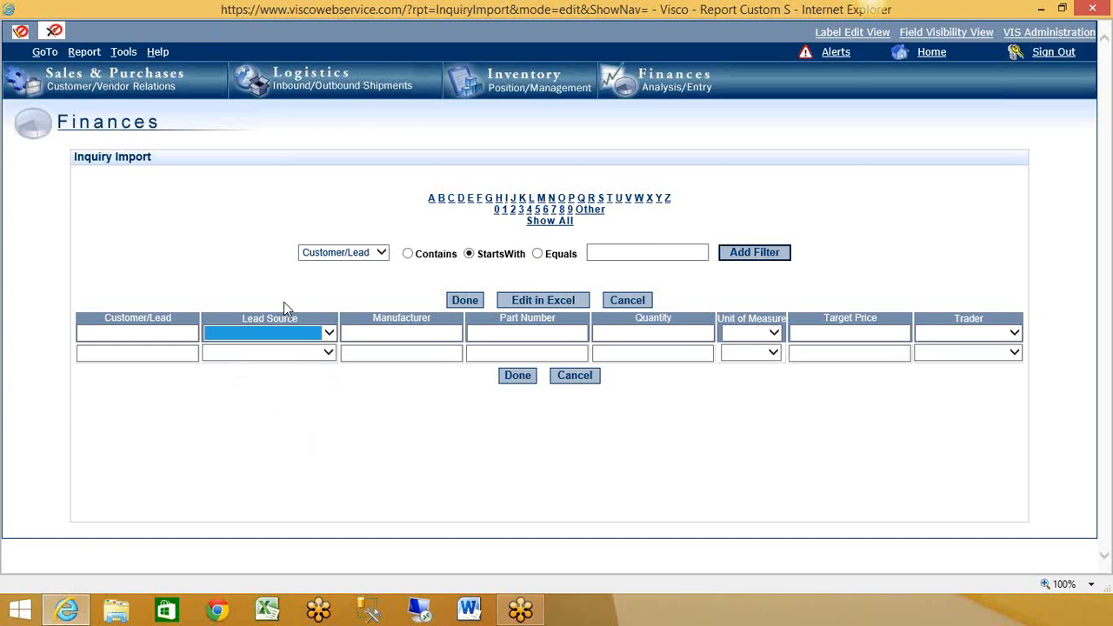
click(551, 302)
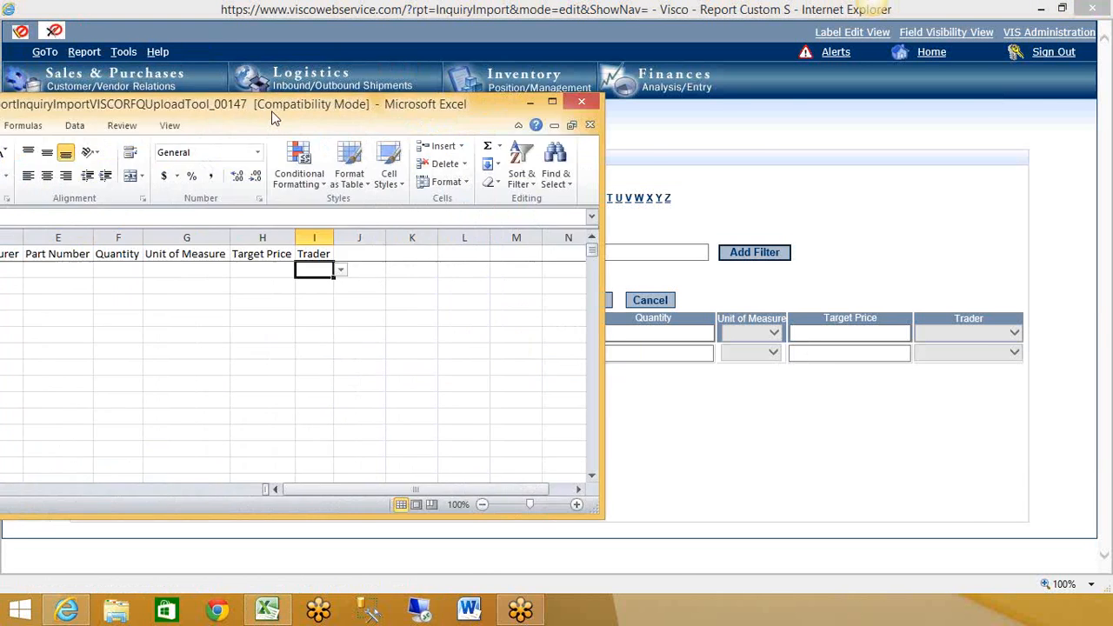
double_click(403, 144)
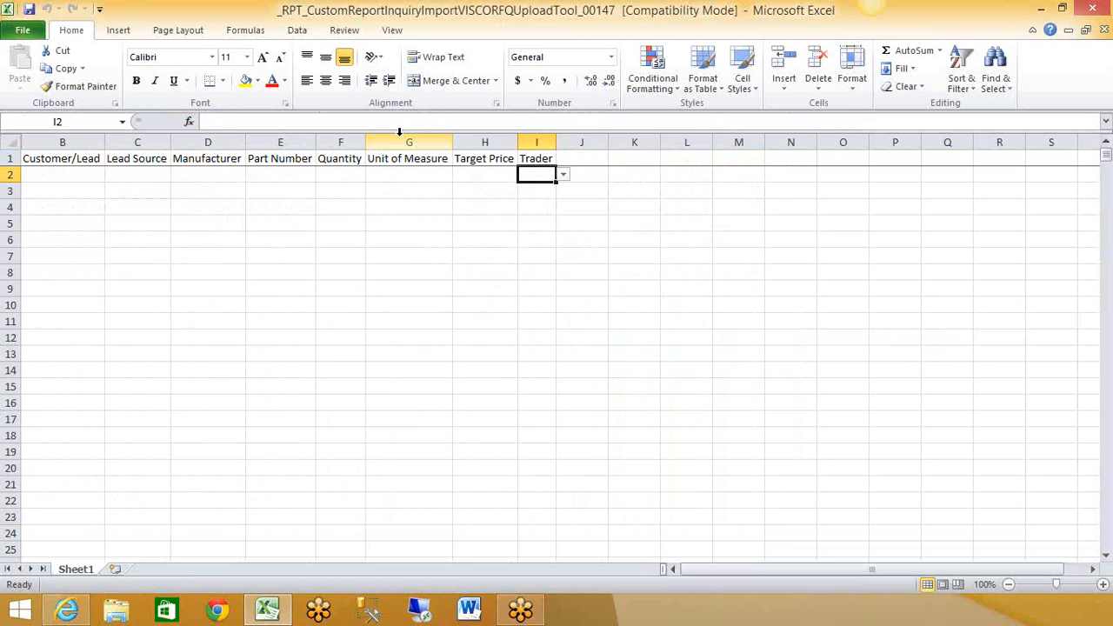
Step: In row 2, set the customer/lead to Test Customer and the lead source to Phone Call
click(63, 179)
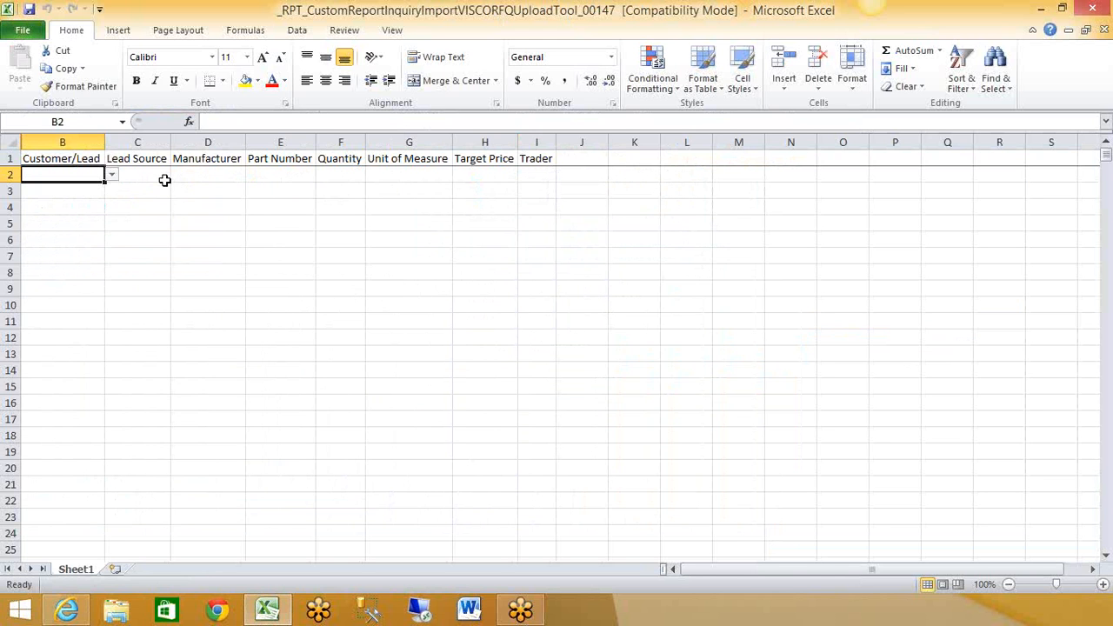
click(111, 174)
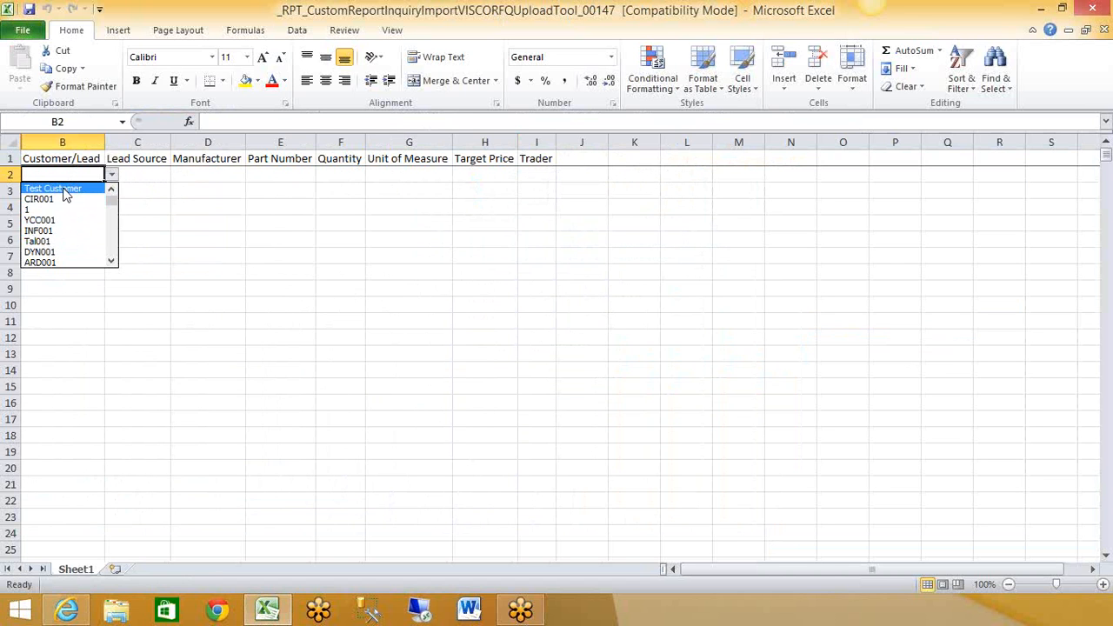
click(66, 190)
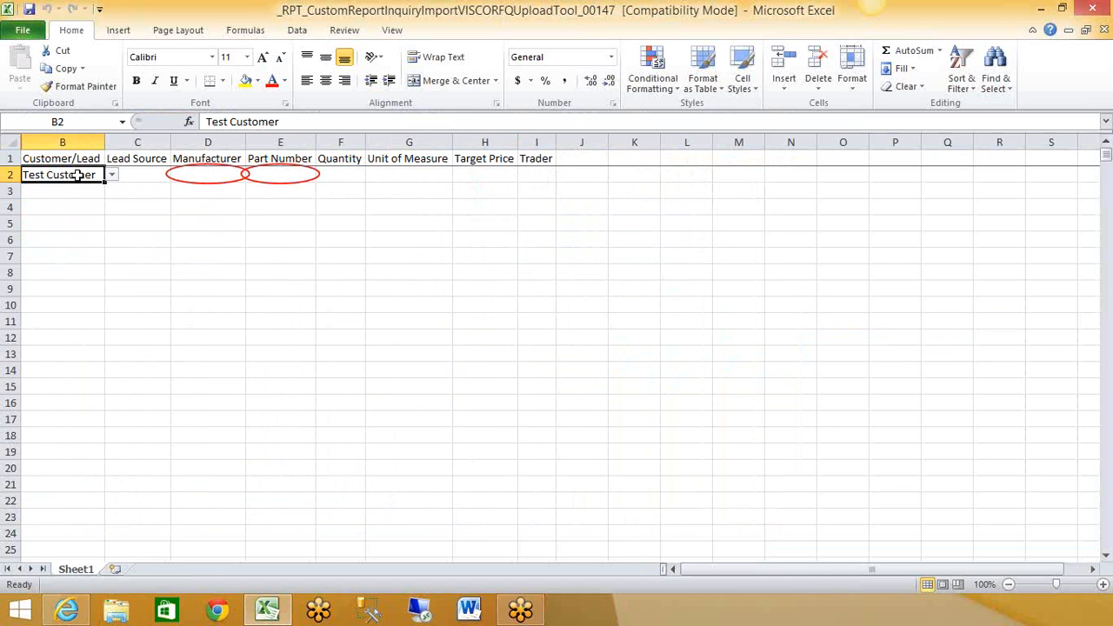
click(148, 180)
click(175, 175)
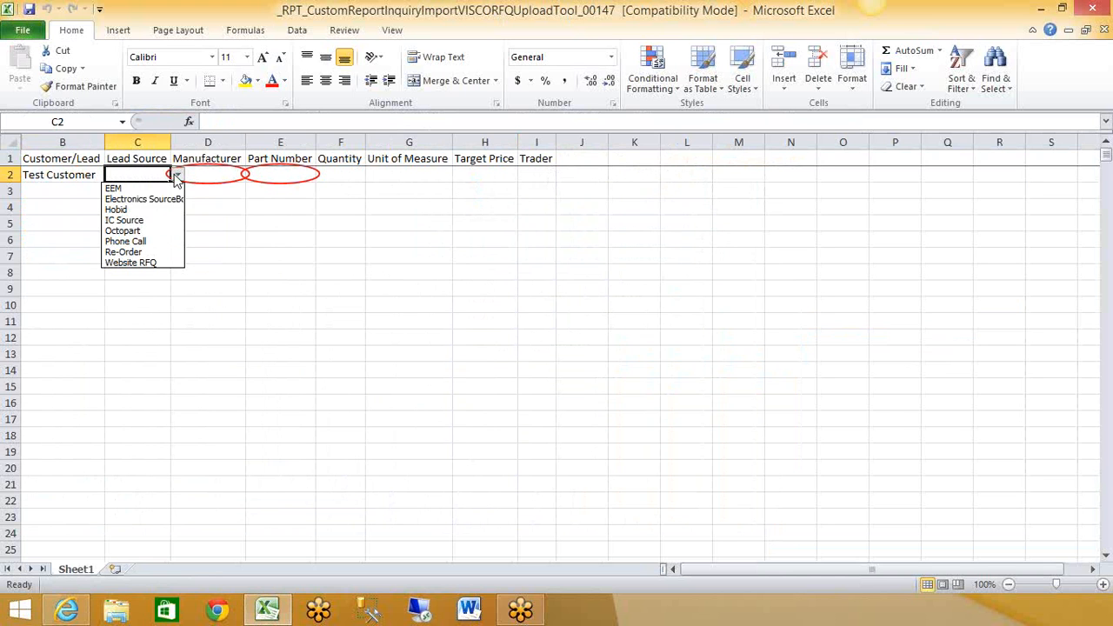
click(155, 240)
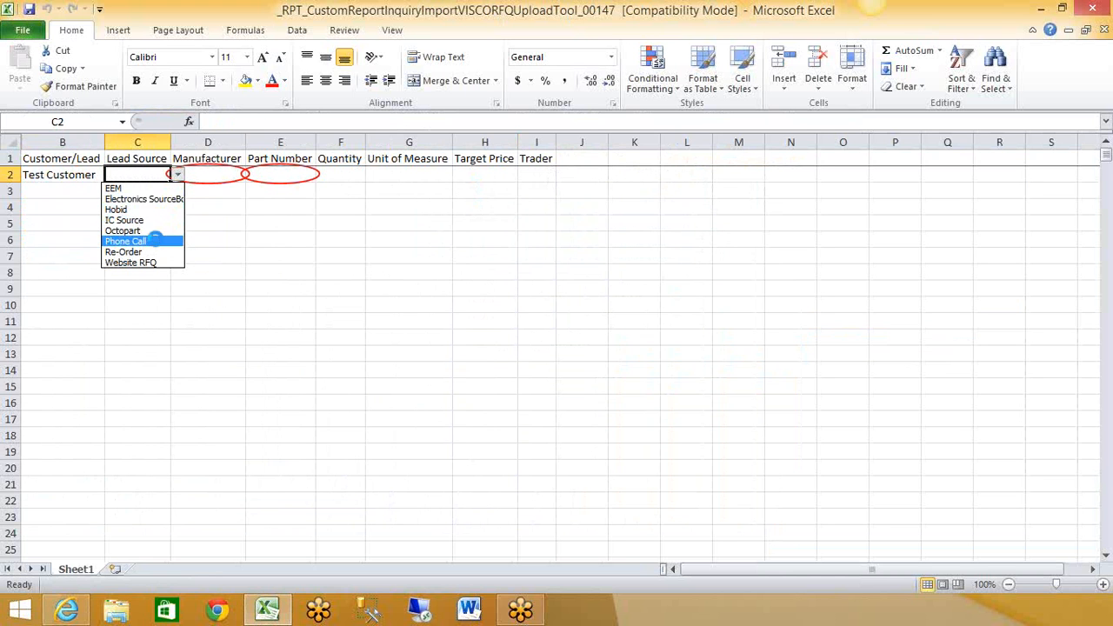
Step: Set row 2's manufacturer to Sunon and its part number to Test Product
click(214, 175)
click(250, 176)
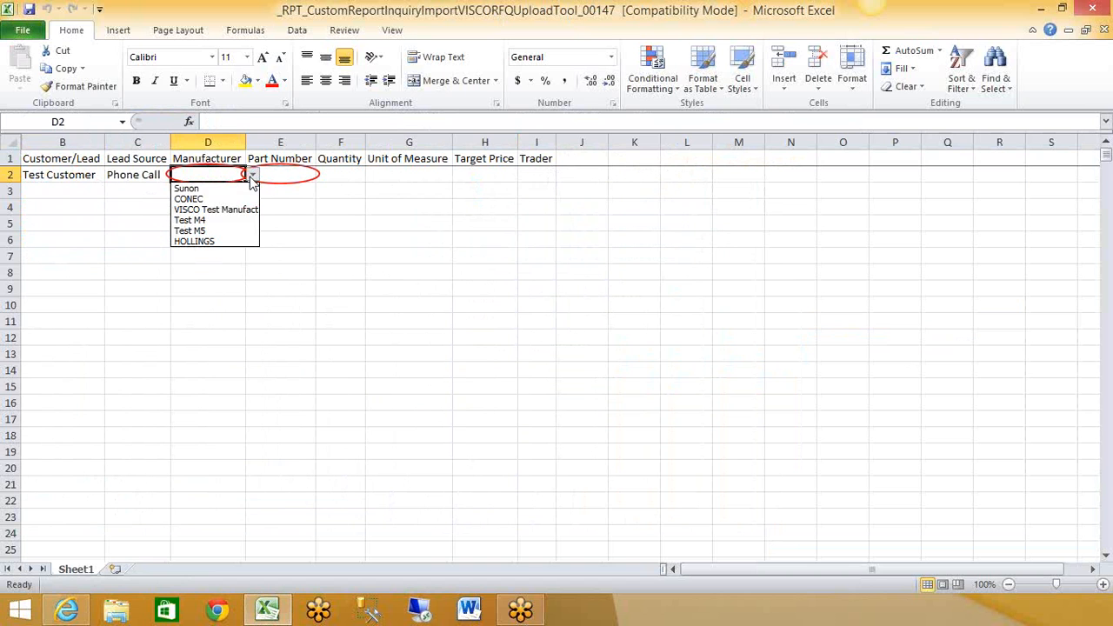
click(193, 189)
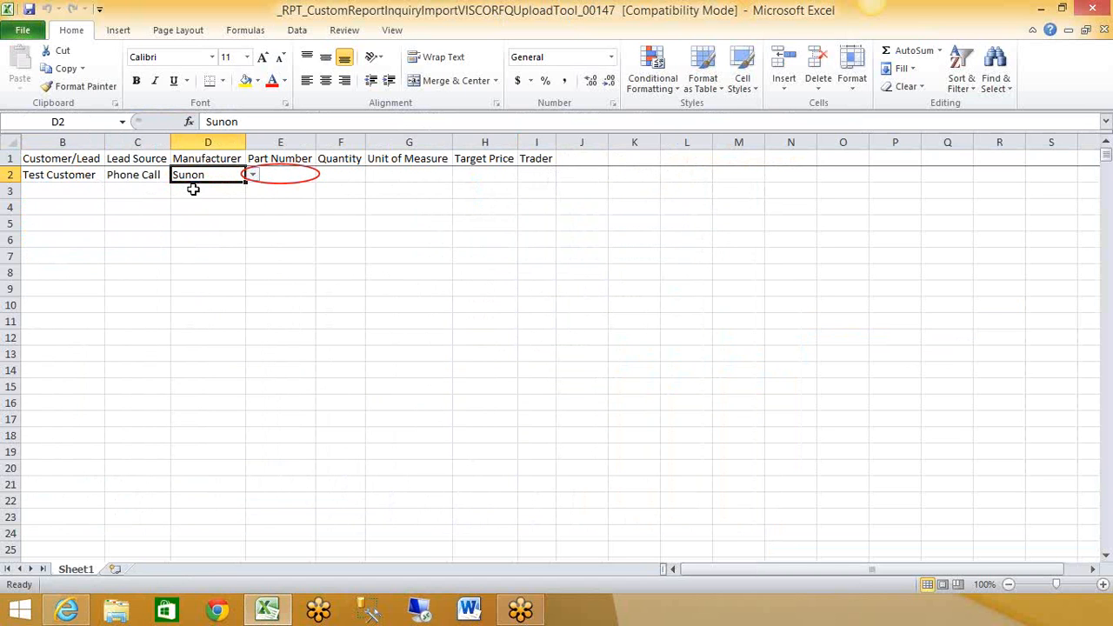
click(291, 175)
click(321, 174)
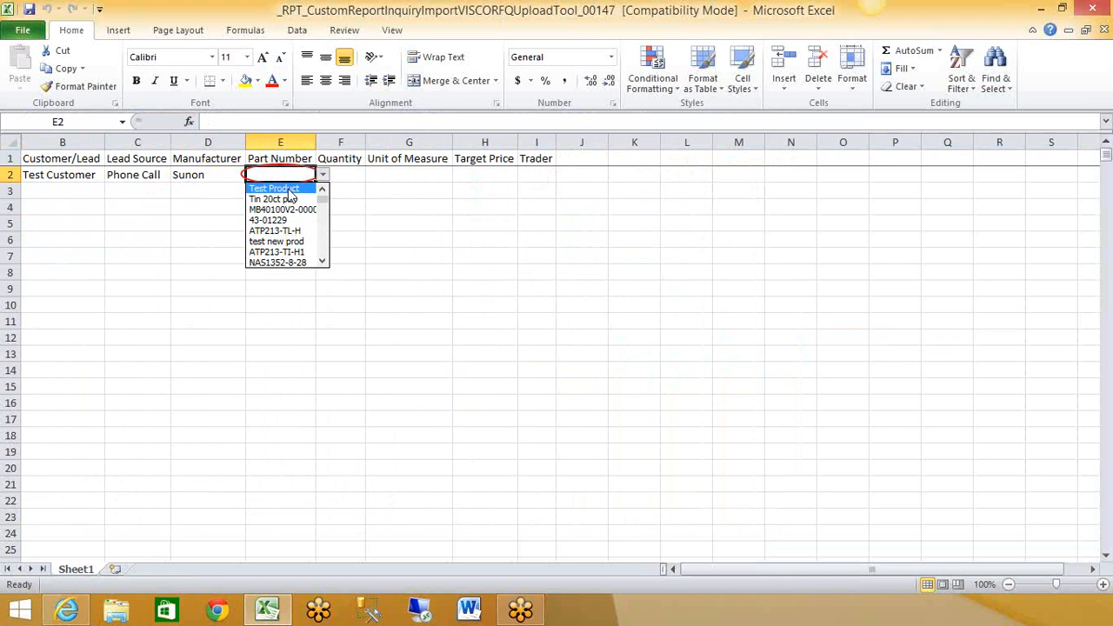
click(274, 189)
Step: Enter quantity 500, unit of measure PC and target price 2.00 for the Test Product row
click(347, 174)
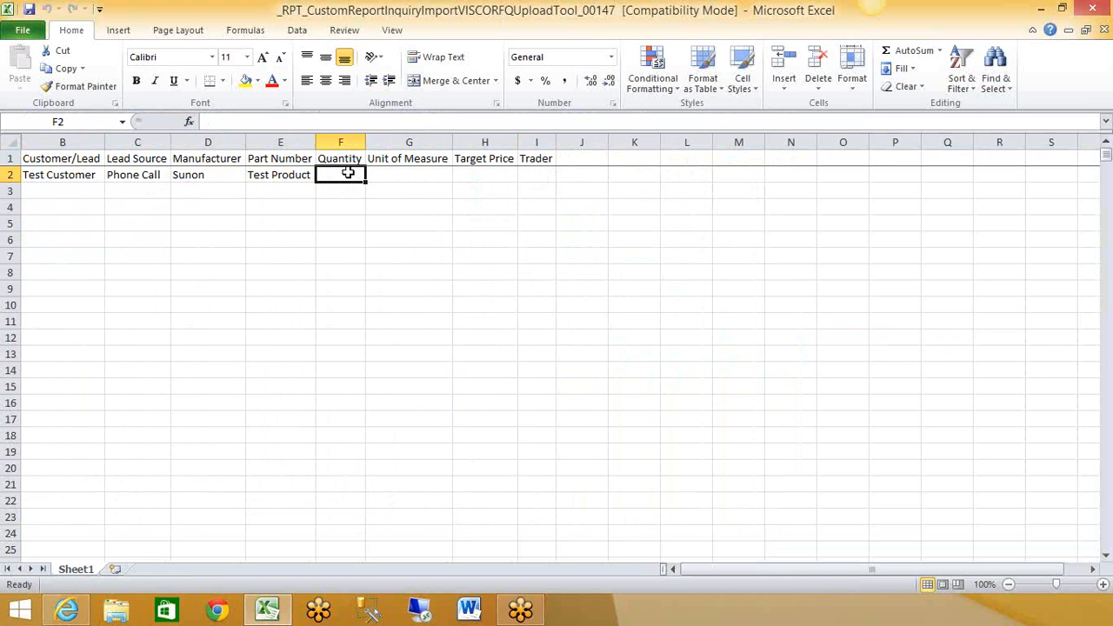
text(500)
key(Tab)
click(459, 176)
click(423, 230)
click(483, 174)
text(2.00)
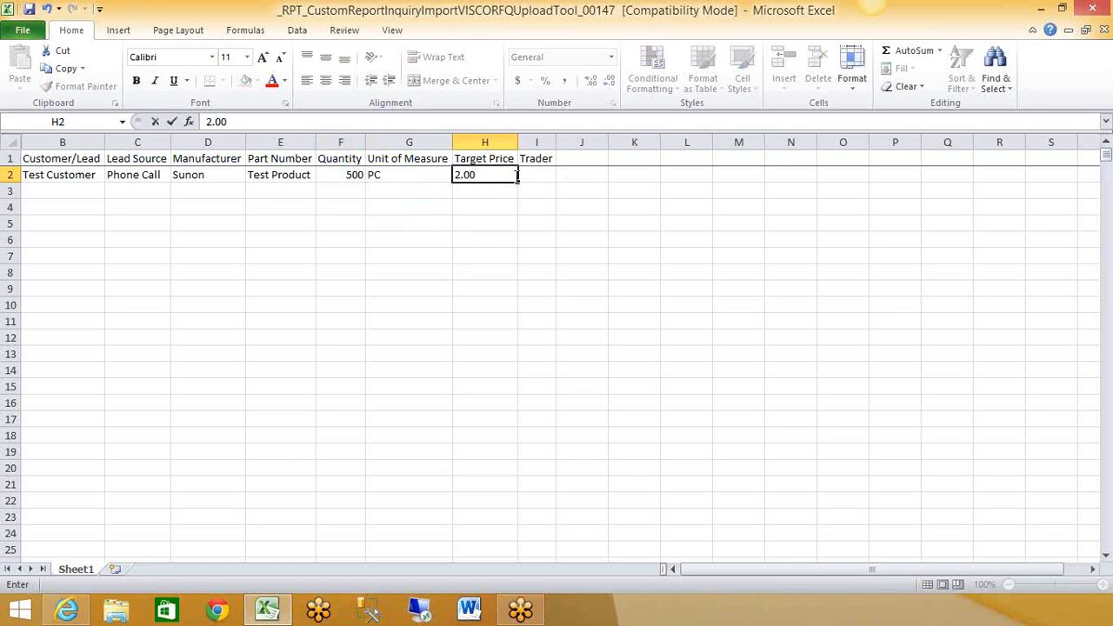
Step: Choose a trader for the Test Product row and close the workbook
click(532, 174)
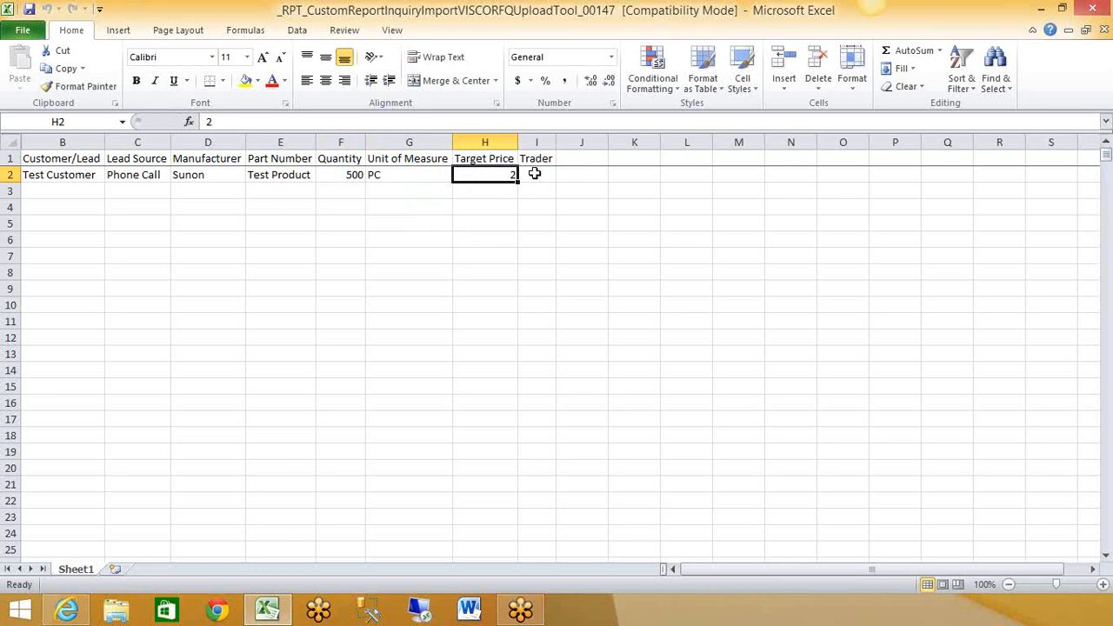
click(563, 175)
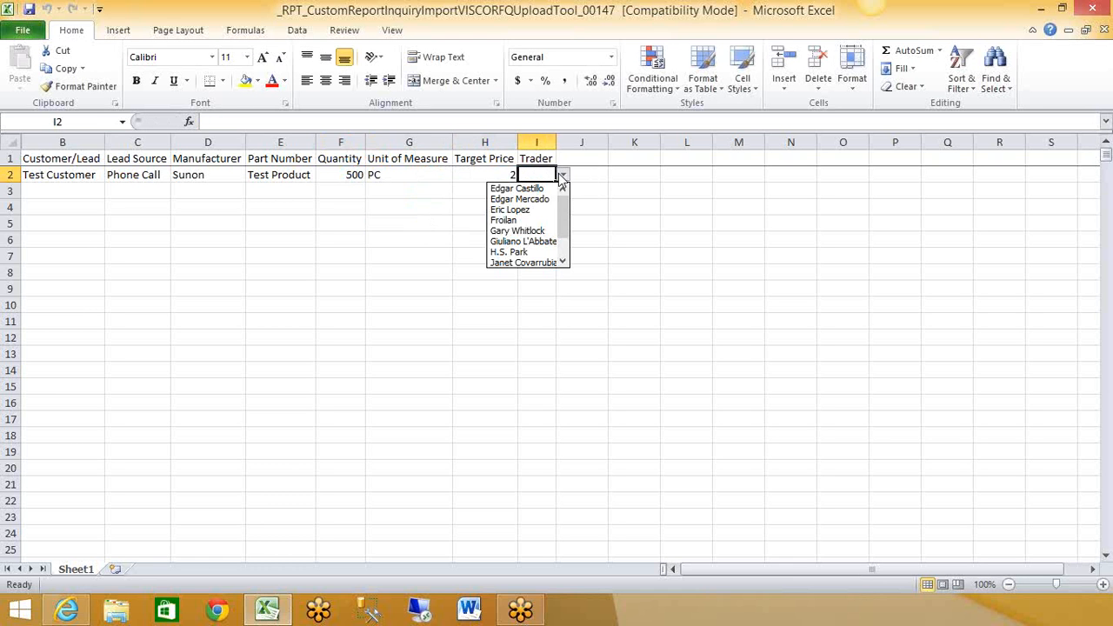
click(511, 220)
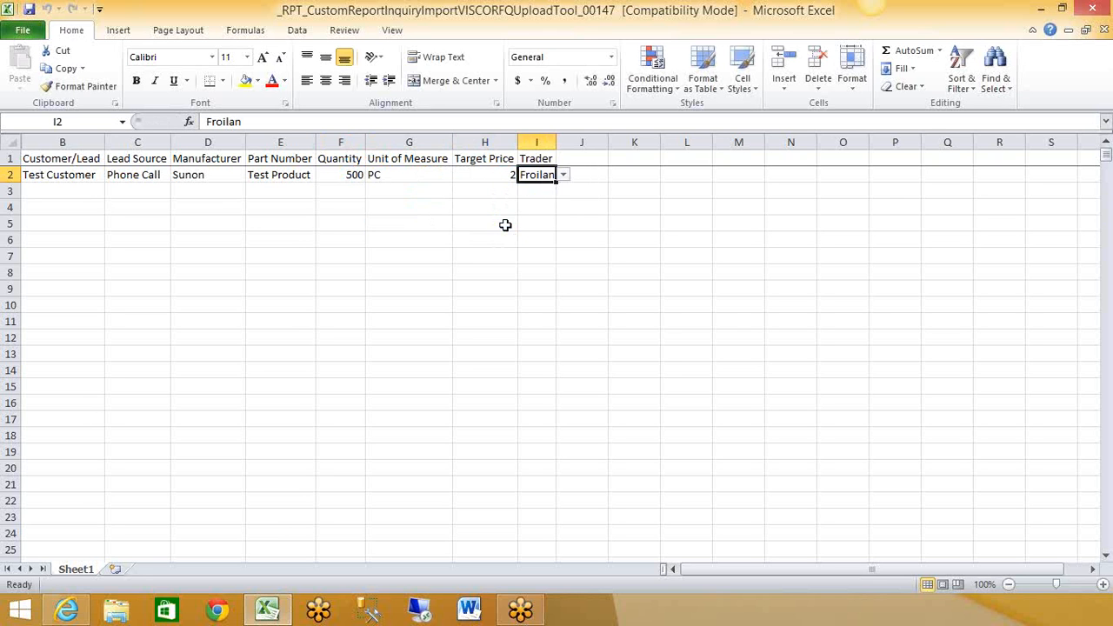
click(505, 225)
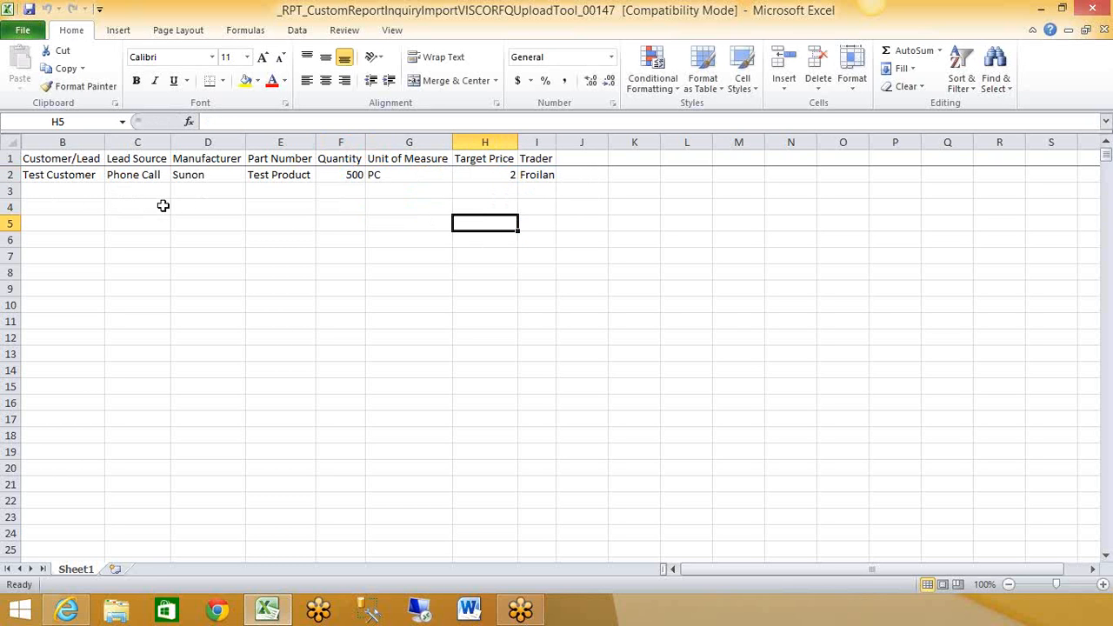
click(1102, 7)
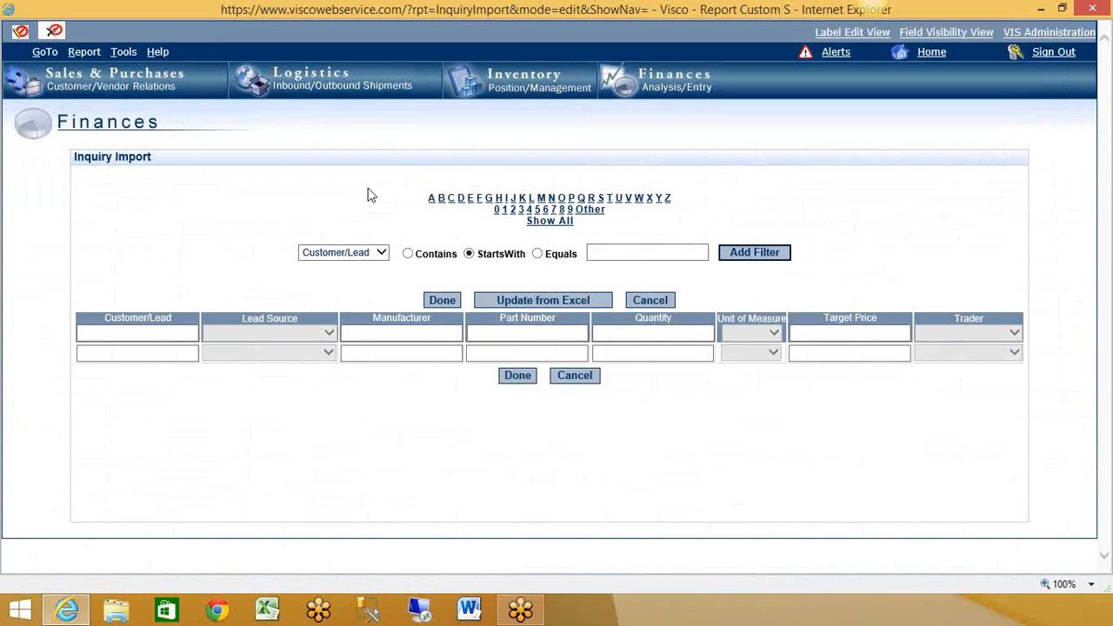
Step: Load the Test Product line from Excel into Inquiry Import and submit it to create the customer inquiry
click(543, 305)
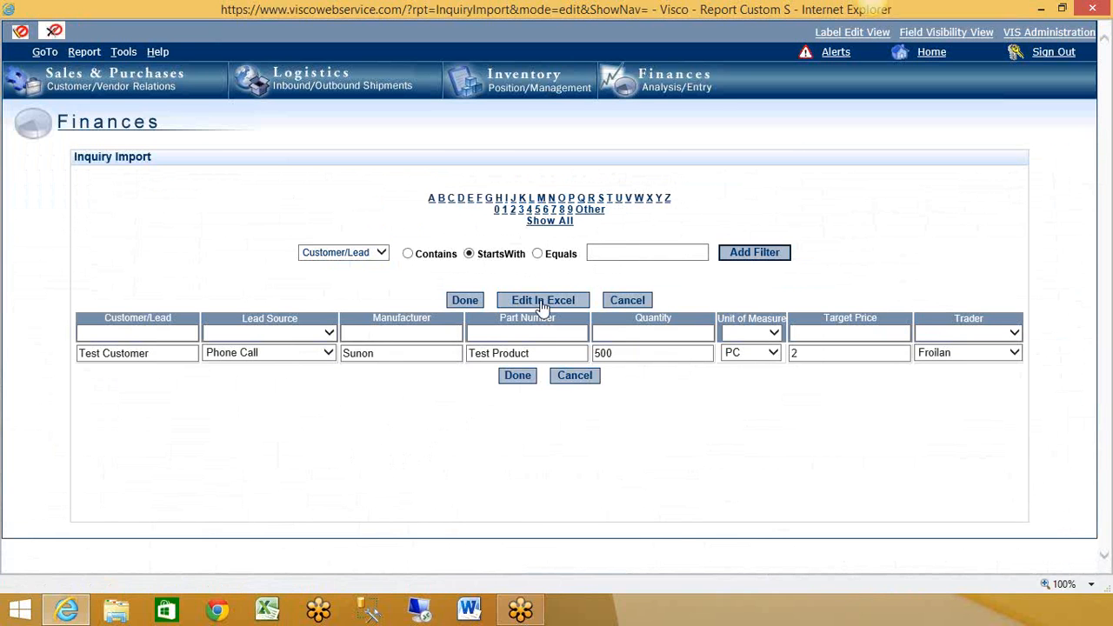
click(470, 304)
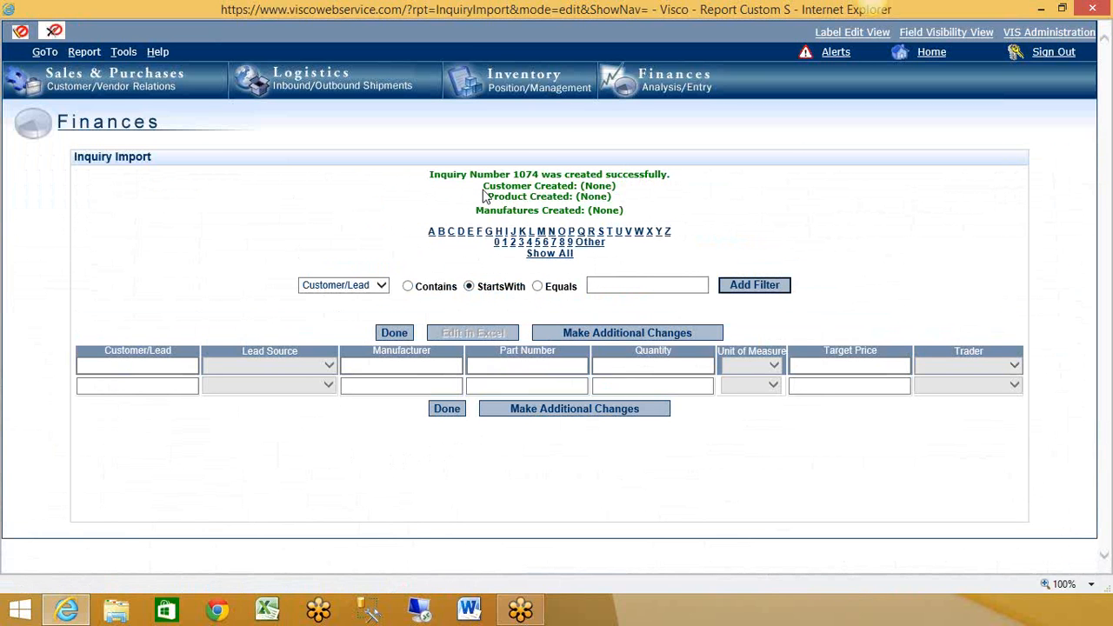
drag(484, 185, 614, 187)
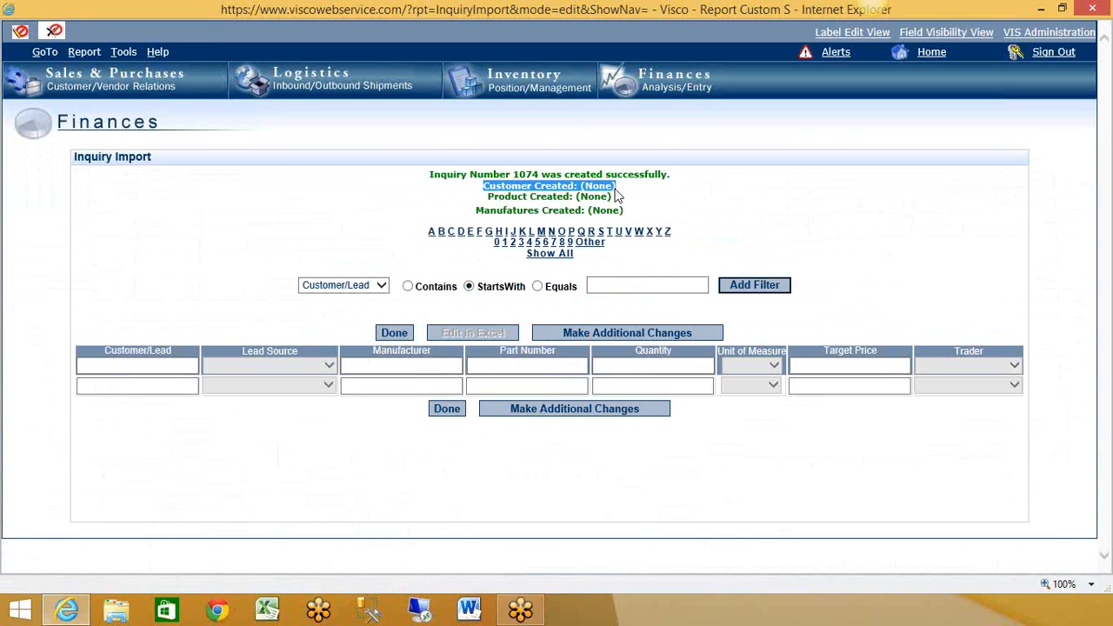
click(617, 200)
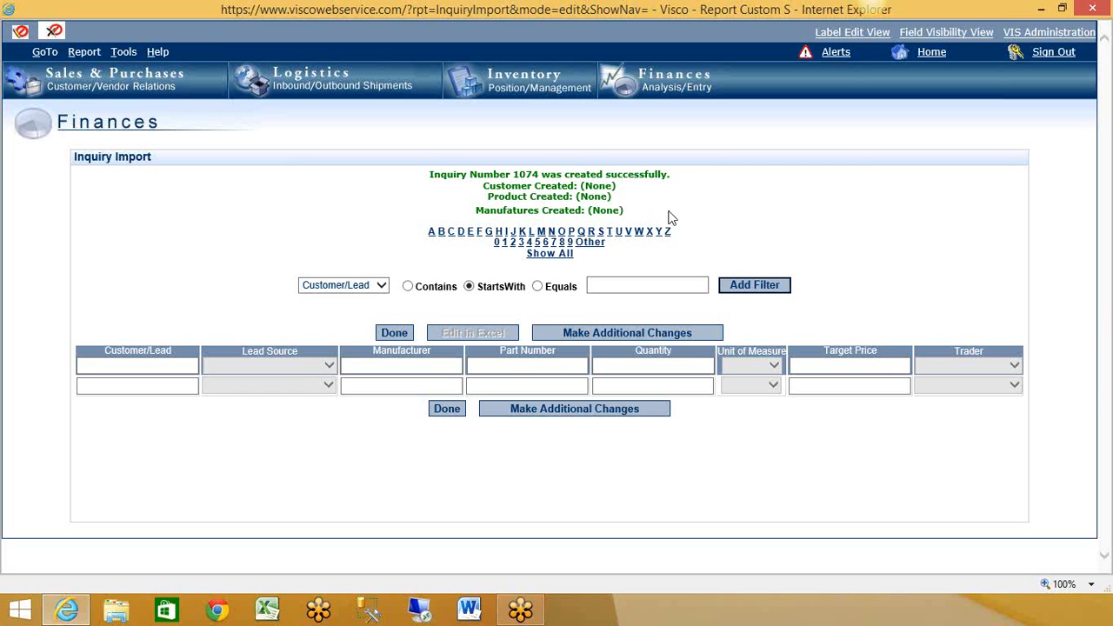
drag(538, 175, 515, 176)
click(395, 336)
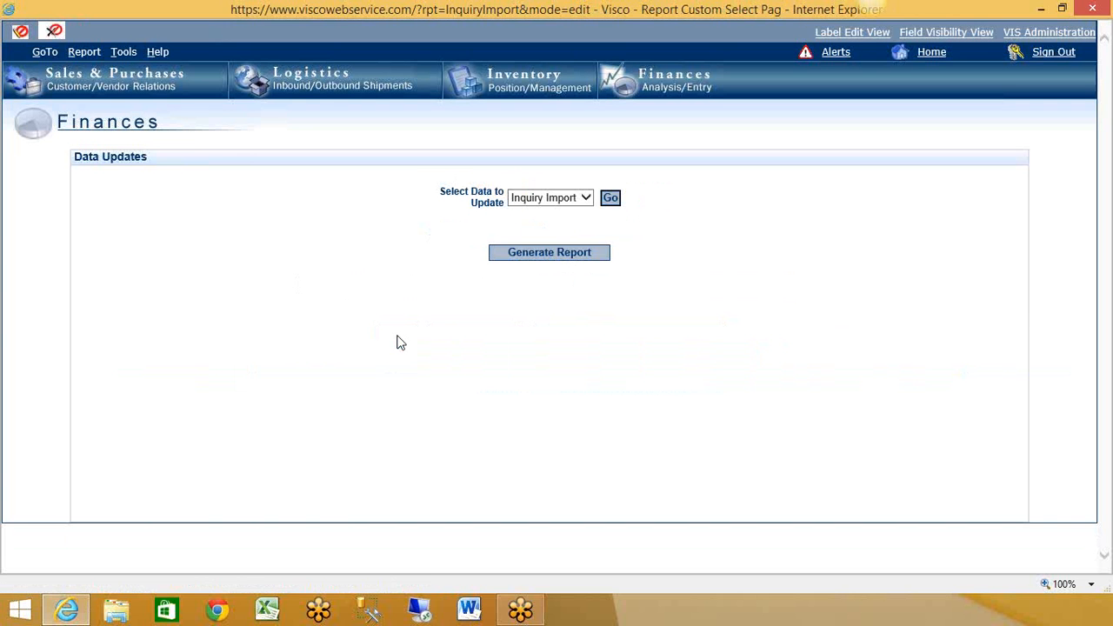
Step: Open the list of inquiries available for updating under Sales pre-order processing and look through it
click(174, 98)
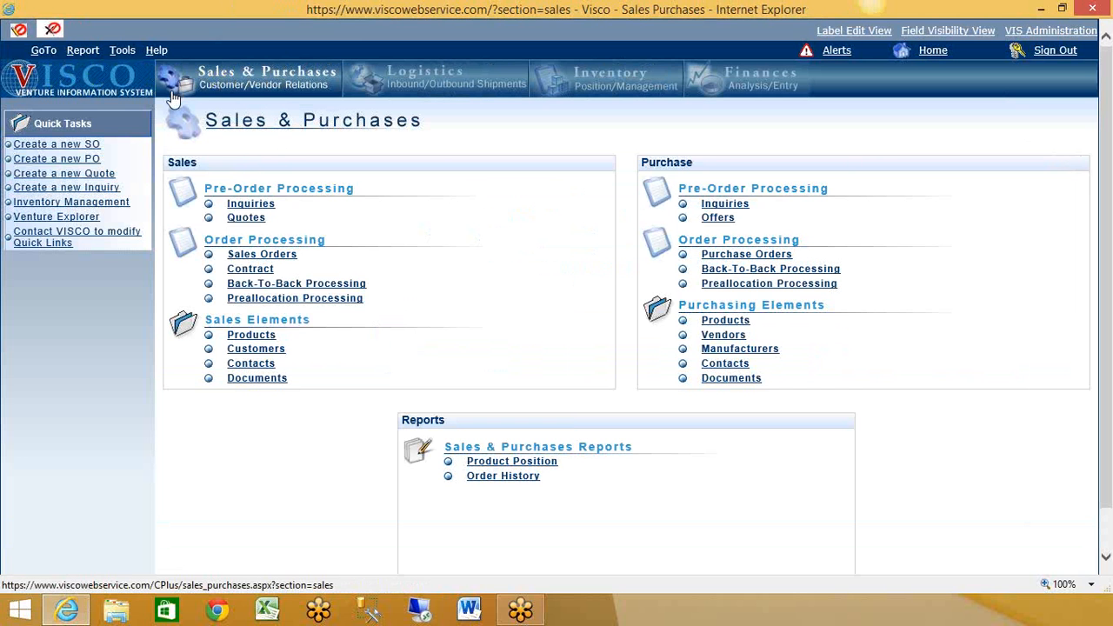
click(251, 207)
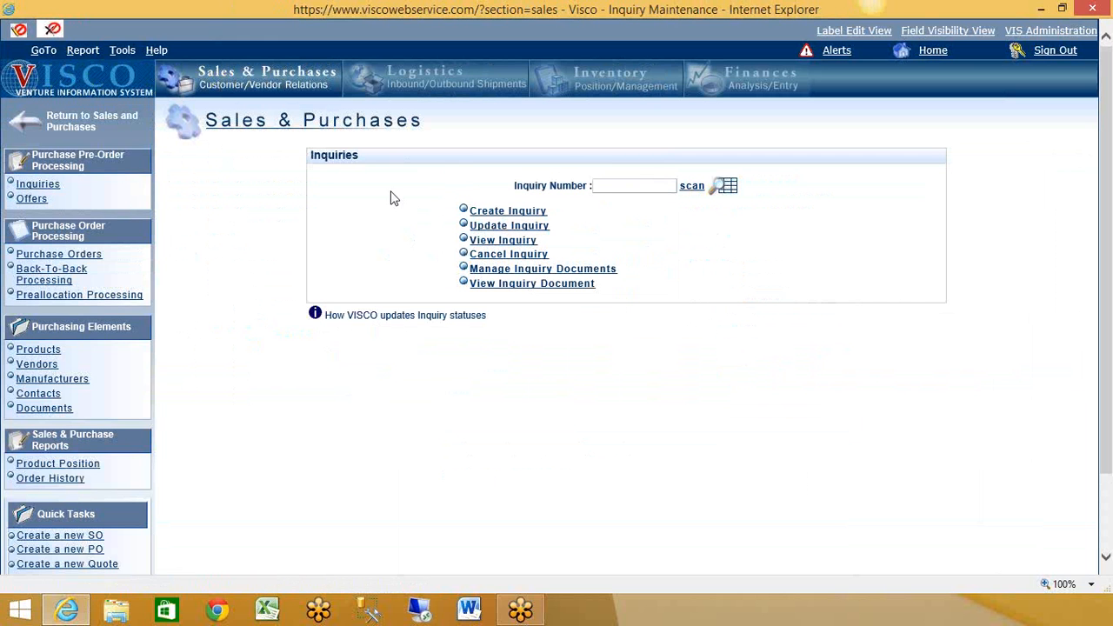
click(480, 227)
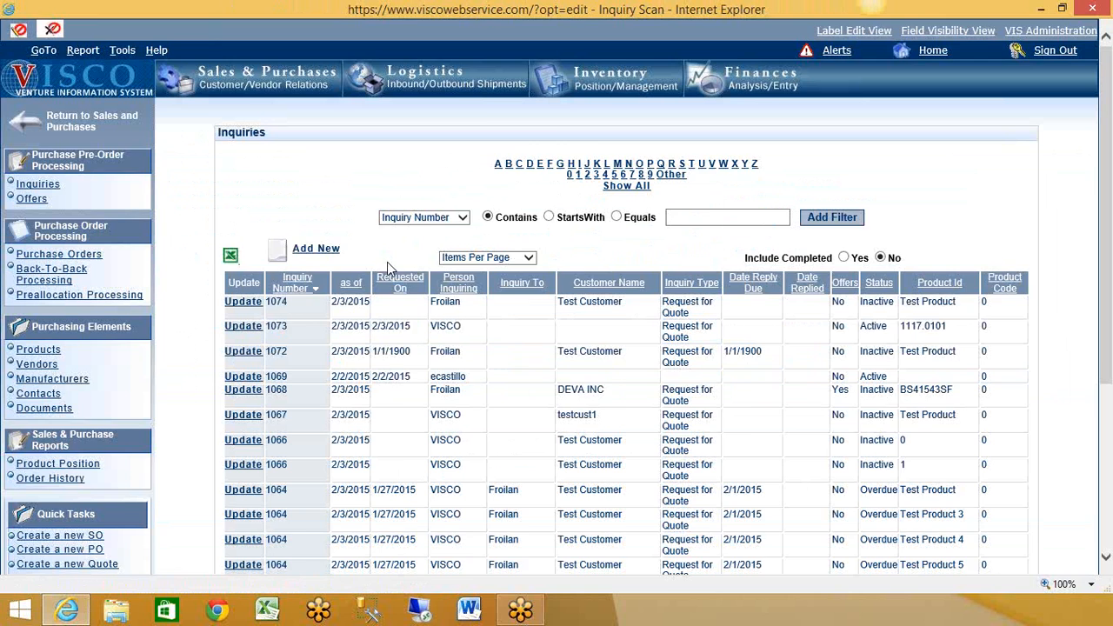
scroll(389, 268, down, 2)
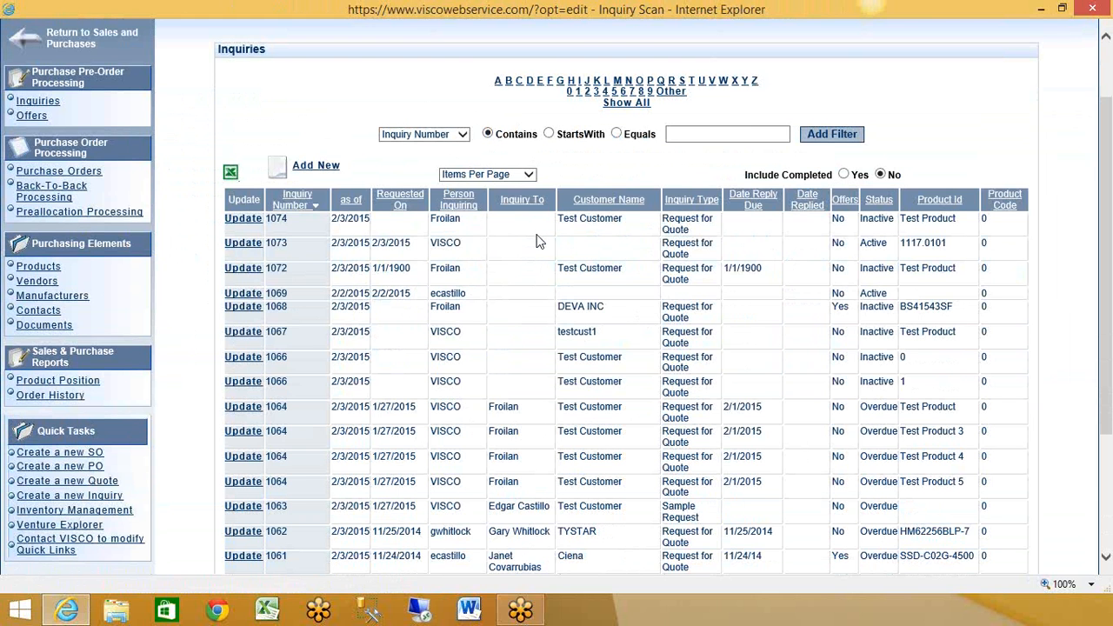
scroll(537, 241, up, 2)
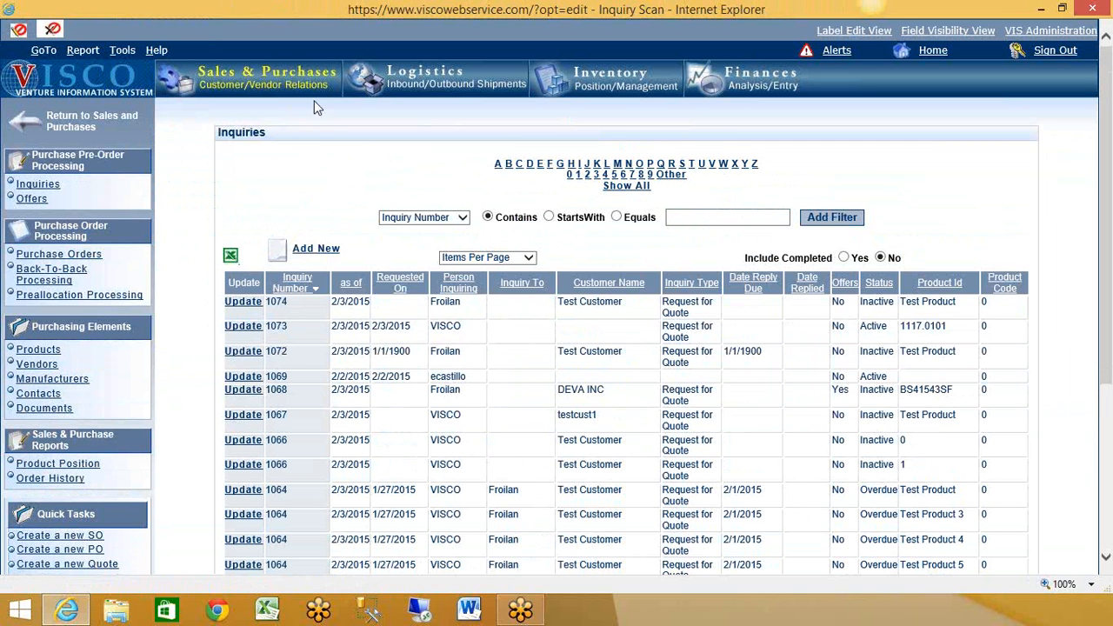
Step: Open inquiry 1074 for update, check its Documents and Images, and save the inquiry
click(245, 303)
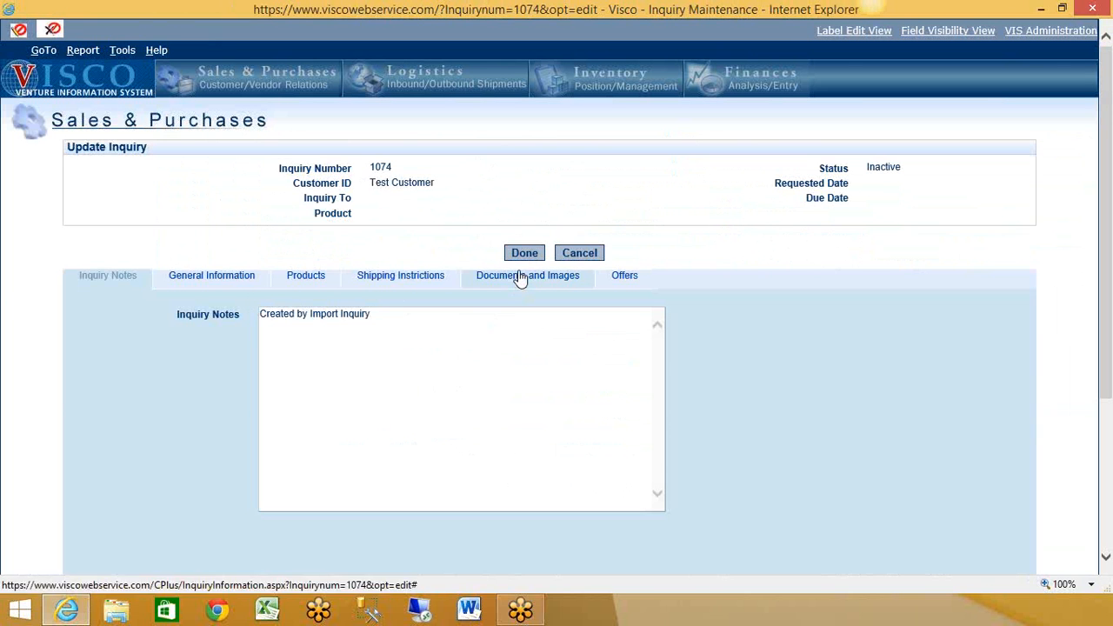
click(520, 275)
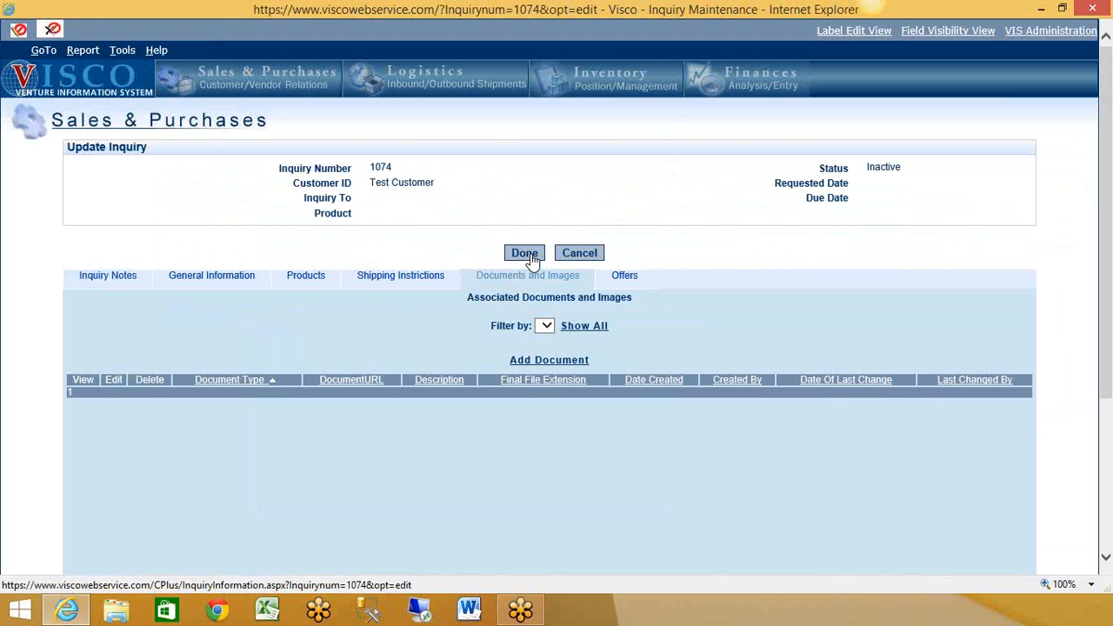
click(529, 258)
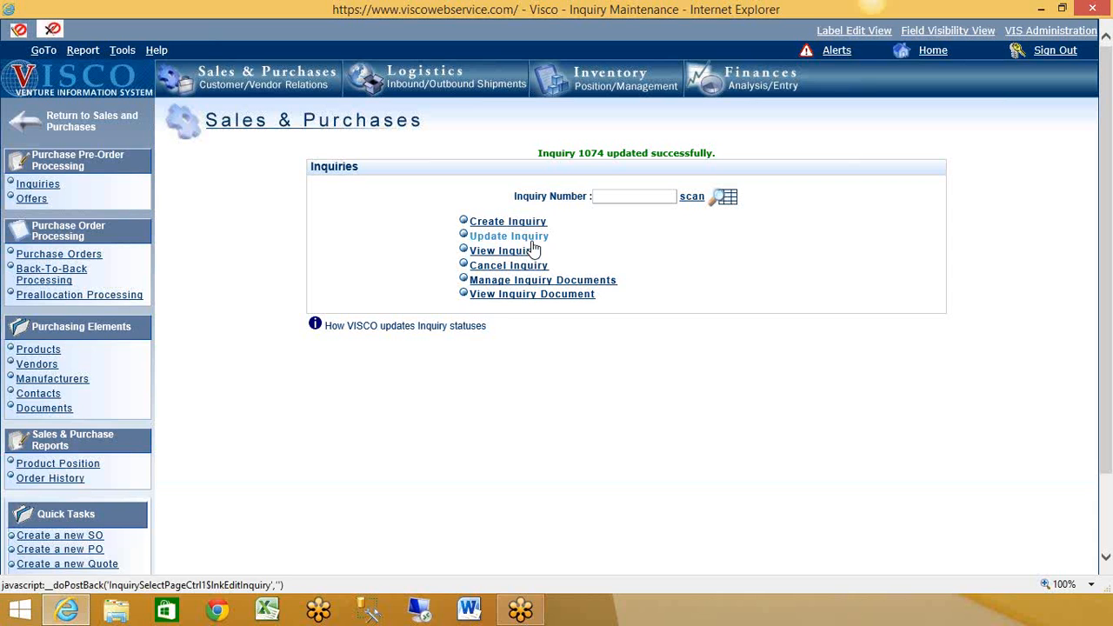
Step: Reopen inquiry 1074 and open its inquiry PDF from Documents and Images in a full-size window
click(533, 247)
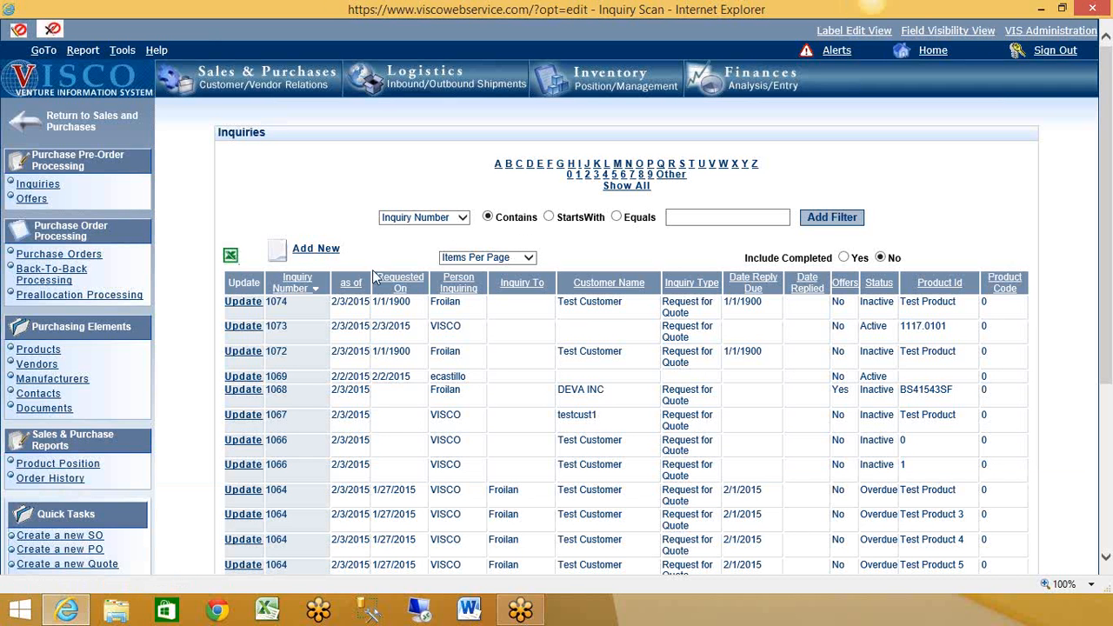
click(243, 304)
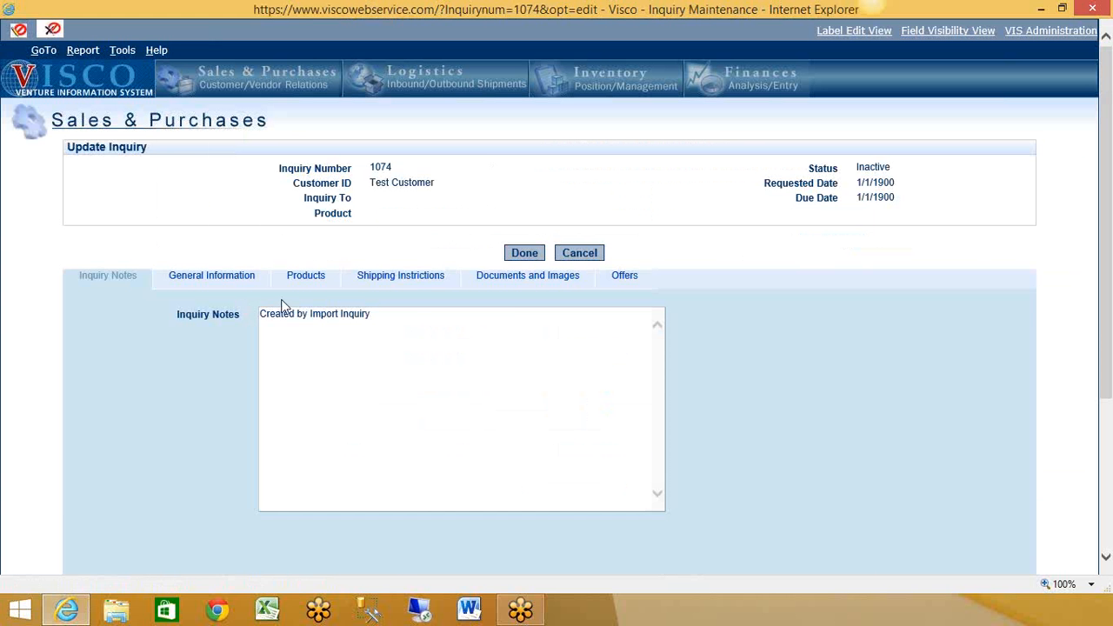
click(533, 279)
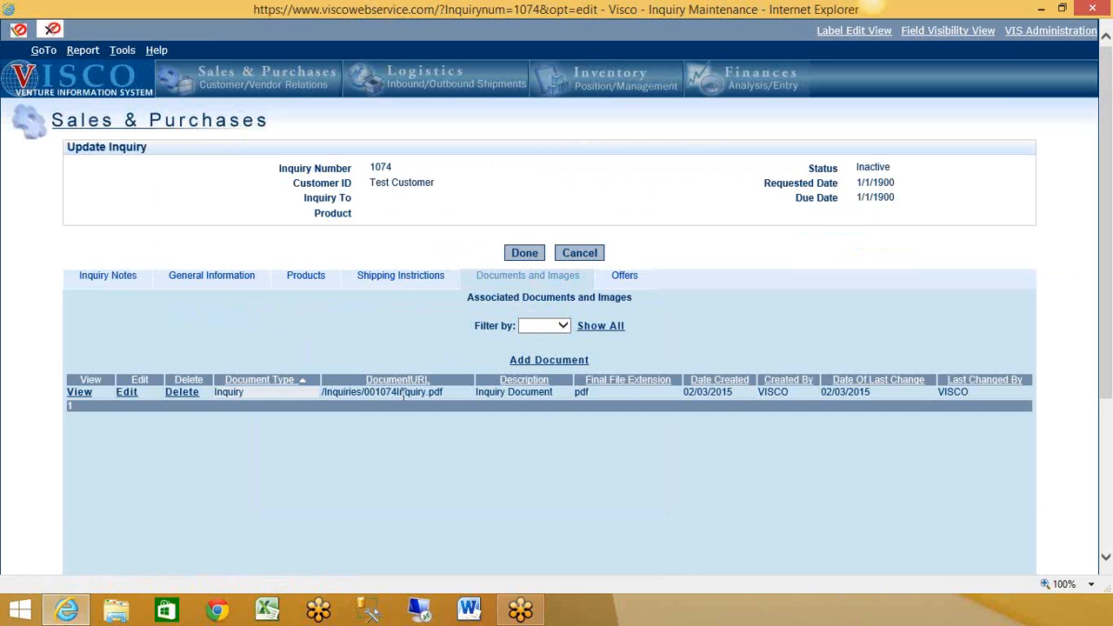
click(127, 394)
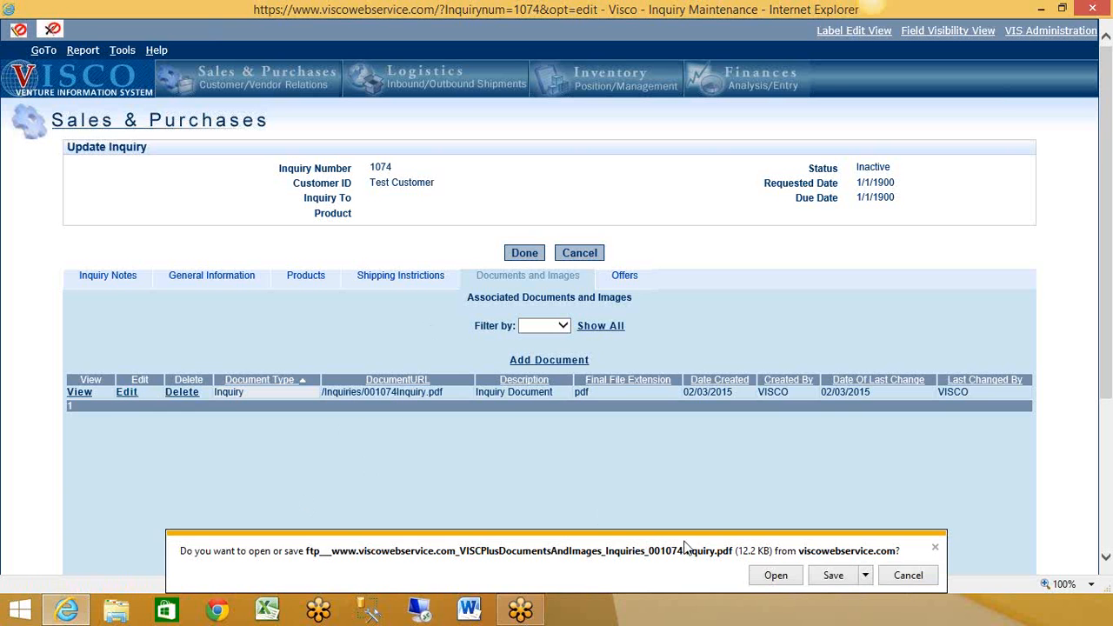
click(762, 576)
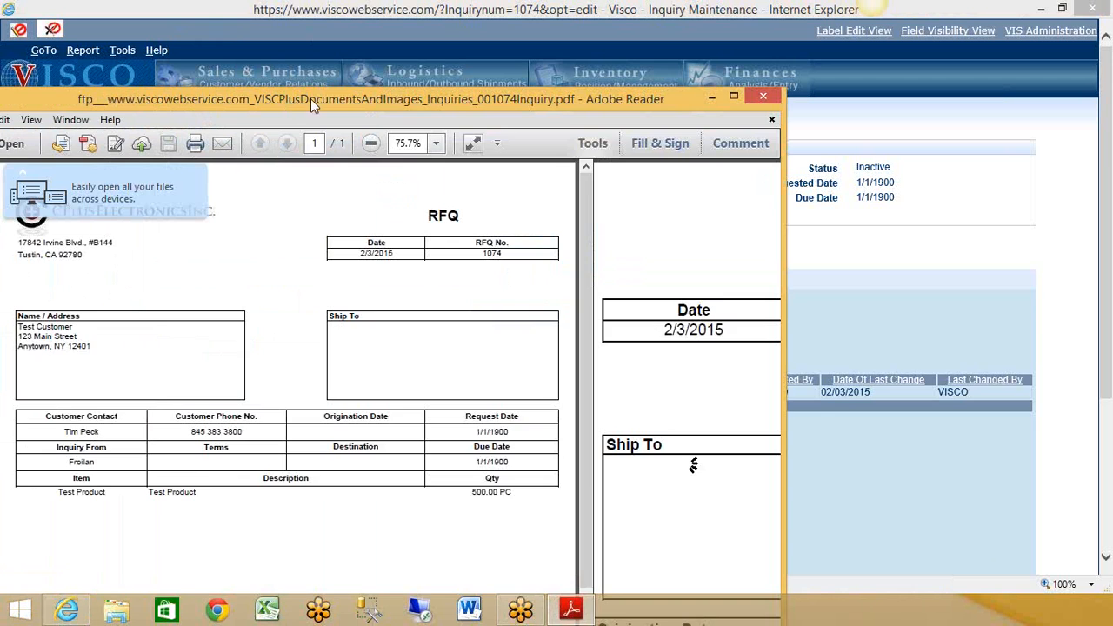
click(734, 96)
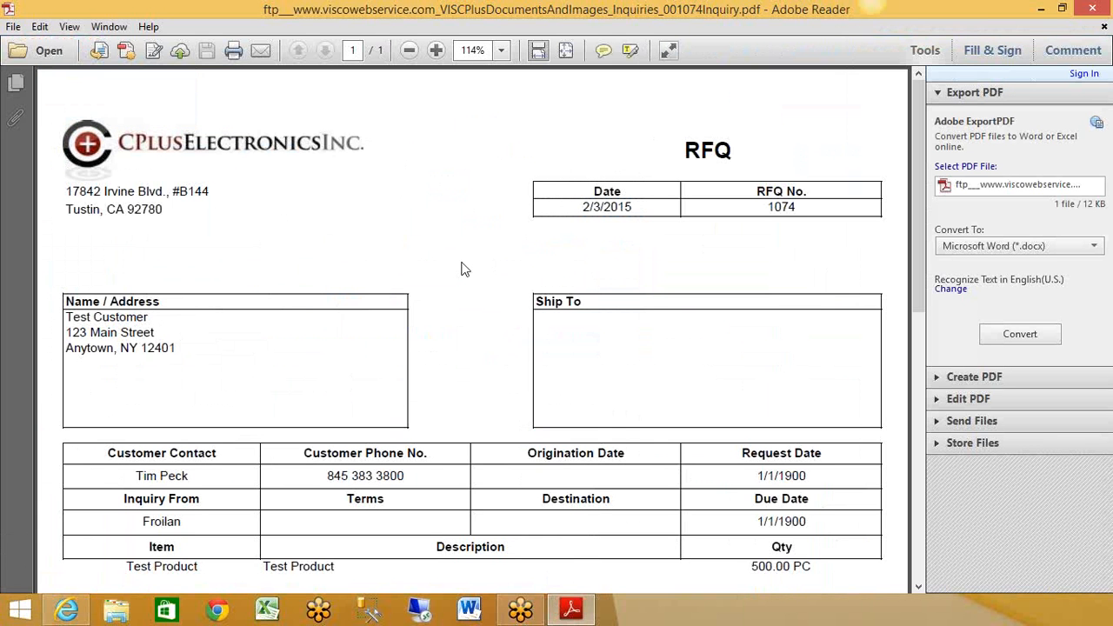
Step: Examine the RFQ document's customer, contact, date and item details, and close it
scroll(461, 270, down, 1)
scroll(462, 269, down, 2)
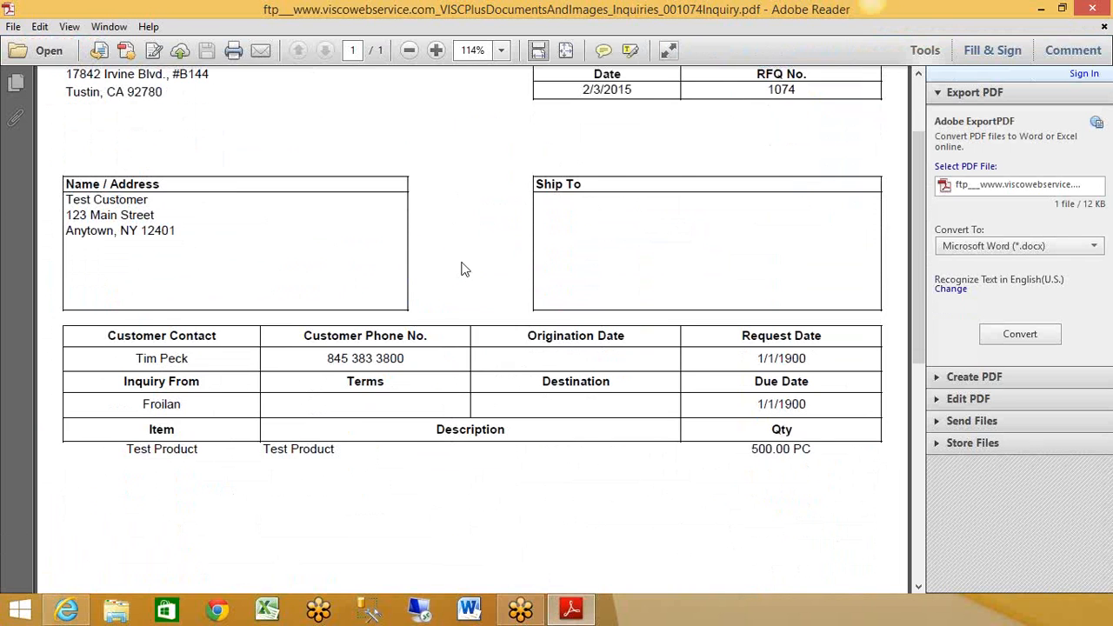
scroll(462, 269, up, 3)
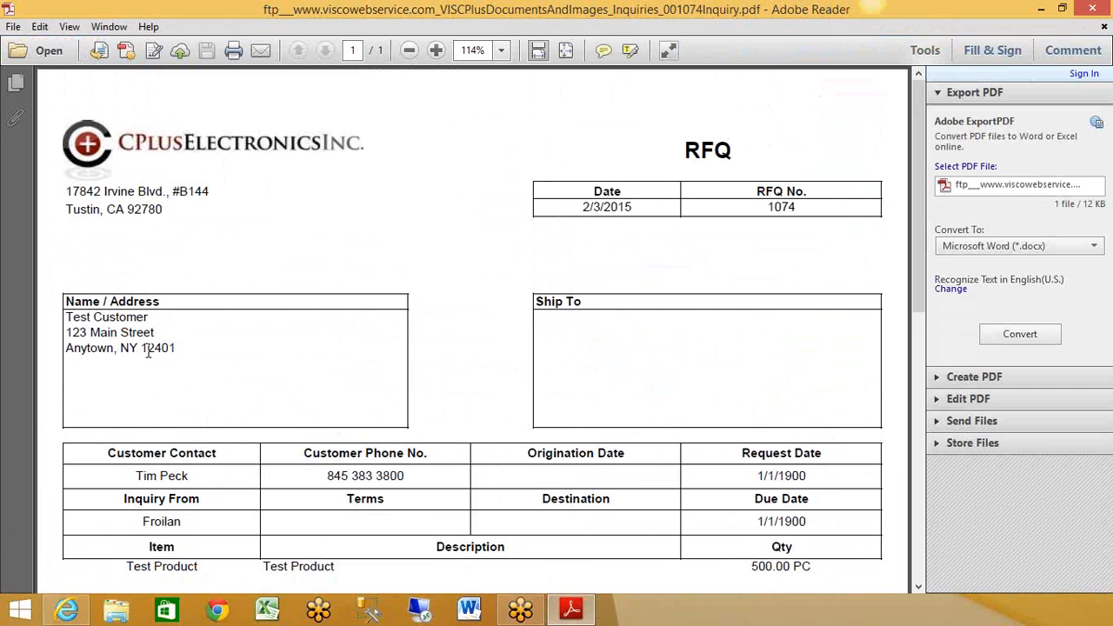
scroll(148, 352, down, 2)
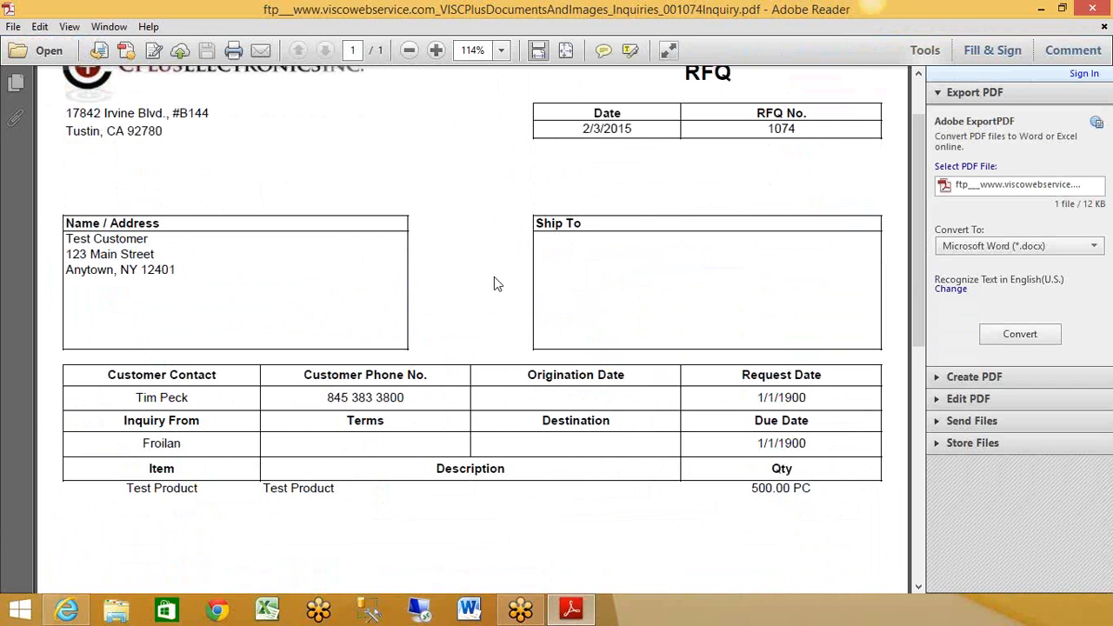
scroll(494, 280, down, 5)
scroll(494, 280, up, 7)
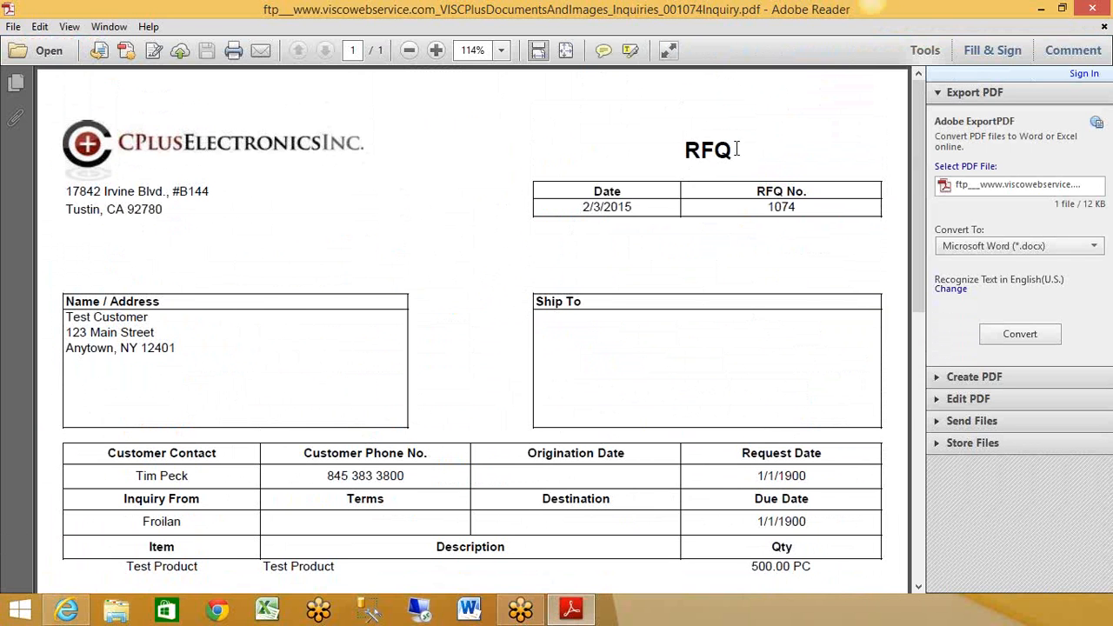
click(1094, 8)
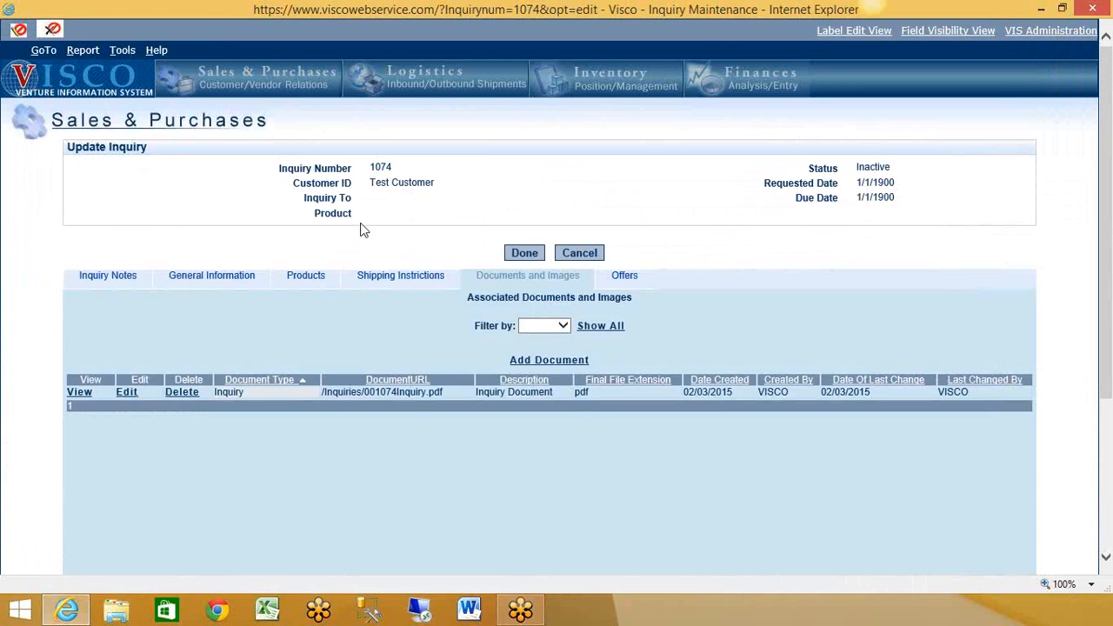
Step: Save inquiry 1074 and start creating a new offer under Purchase pre-order processing
click(527, 254)
click(617, 362)
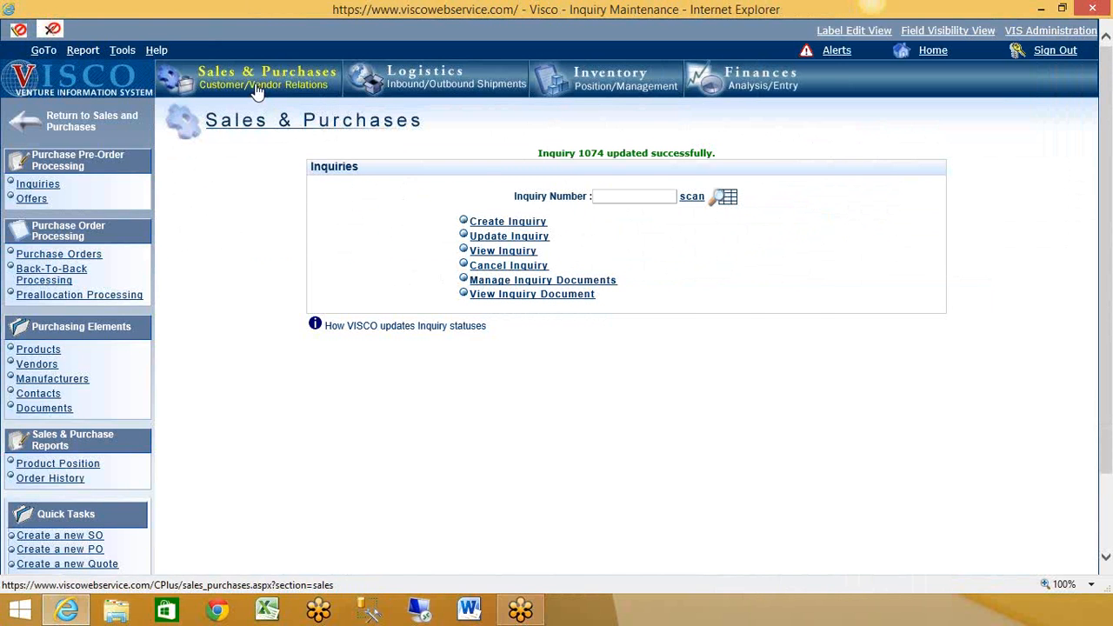
click(258, 90)
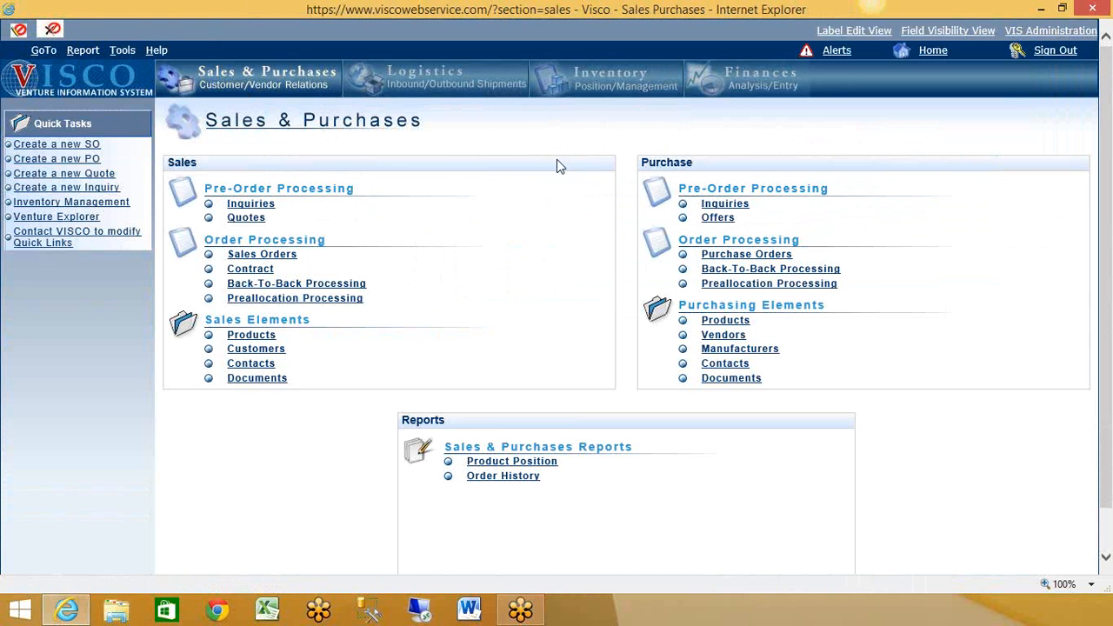
click(718, 220)
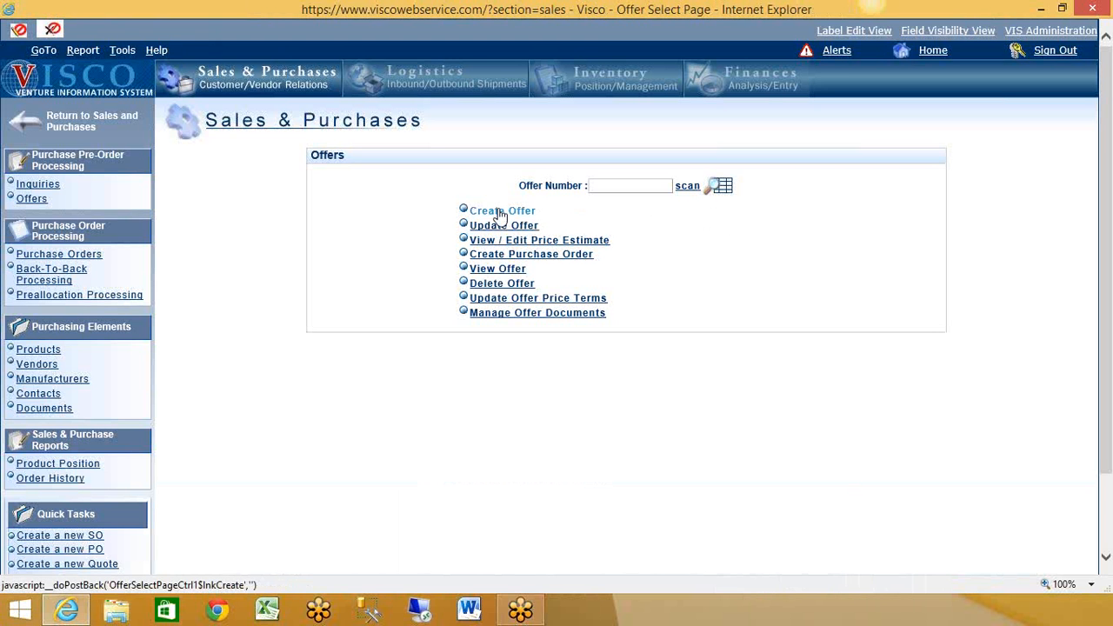
click(501, 211)
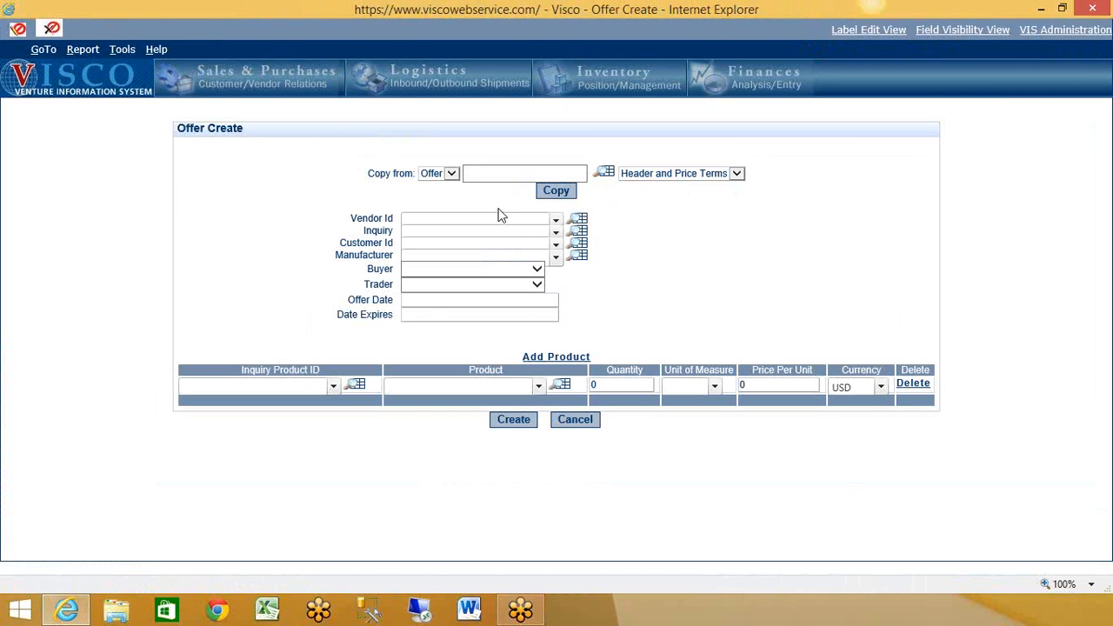
Step: Set the offer's vendor to ARR001 and link the offer to inquiry 1074
click(495, 219)
click(581, 222)
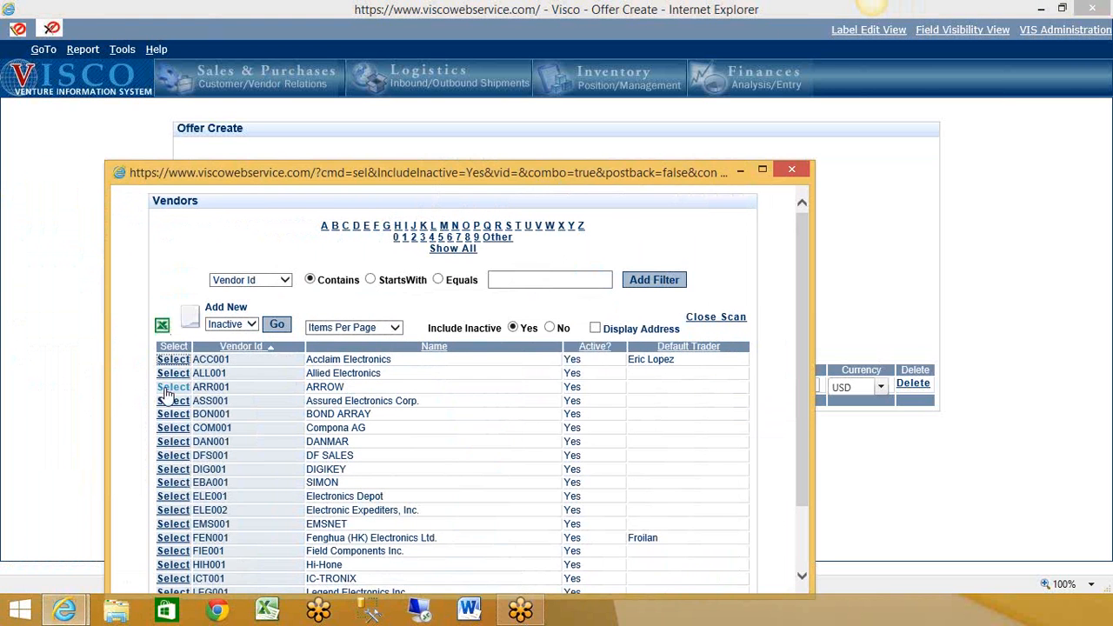
click(171, 387)
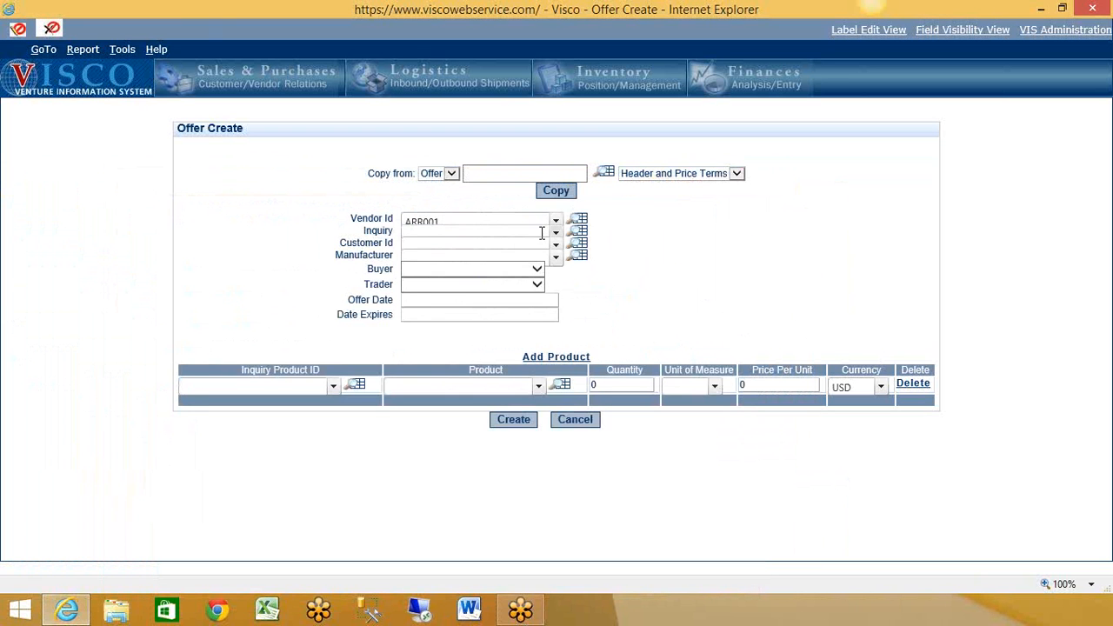
click(577, 231)
drag(572, 159, 576, 159)
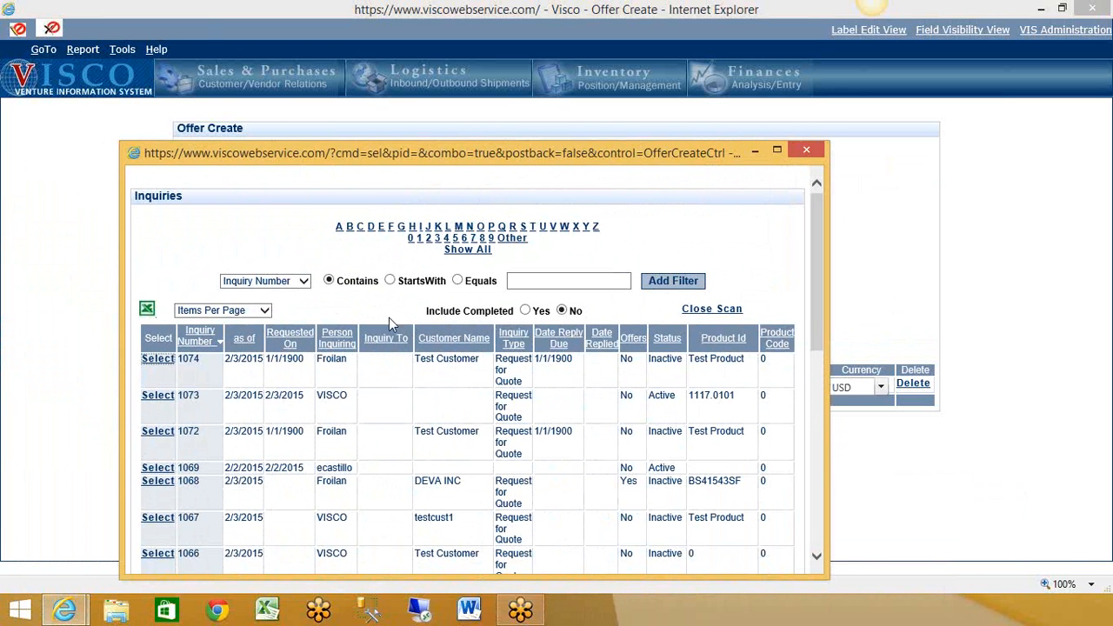
click(152, 360)
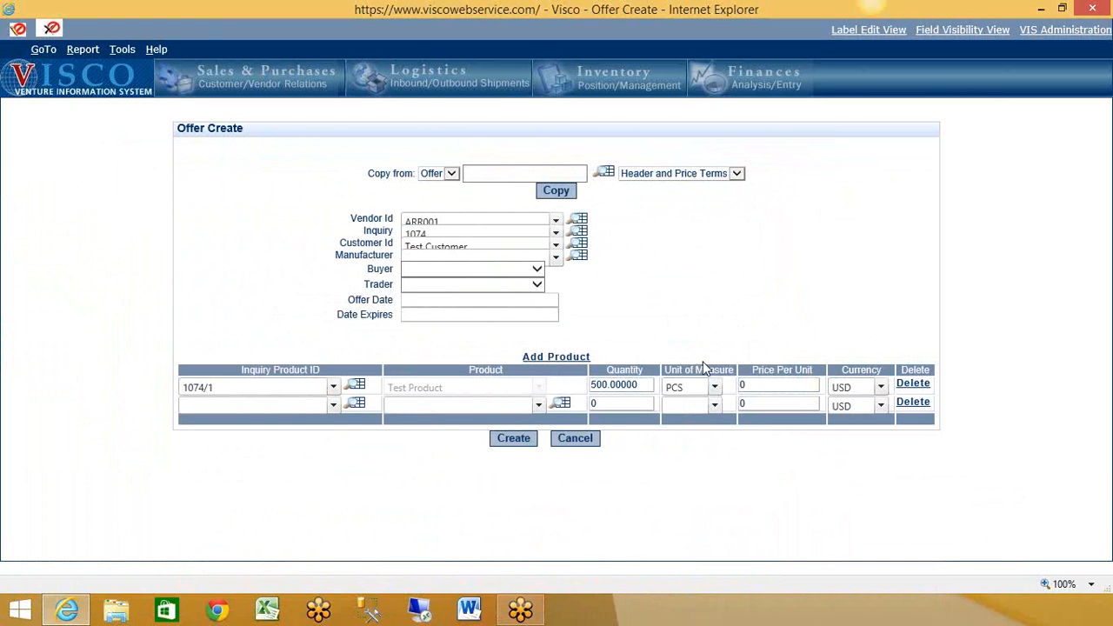
Step: Set the price per unit of the Test Product line to 1.00
click(782, 386)
text(1.00)
click(702, 483)
Step: Set the offer date to 1/6/15 and the expiry date to 2/6/15
click(507, 299)
text(1/6/15)
click(496, 314)
text(2/)
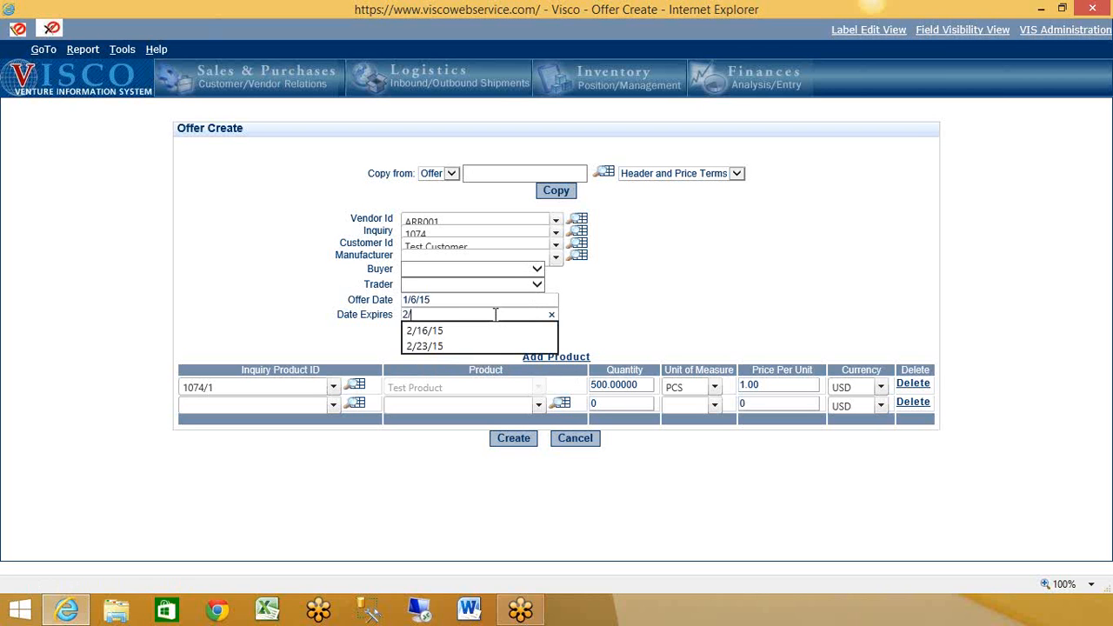
text(6/15)
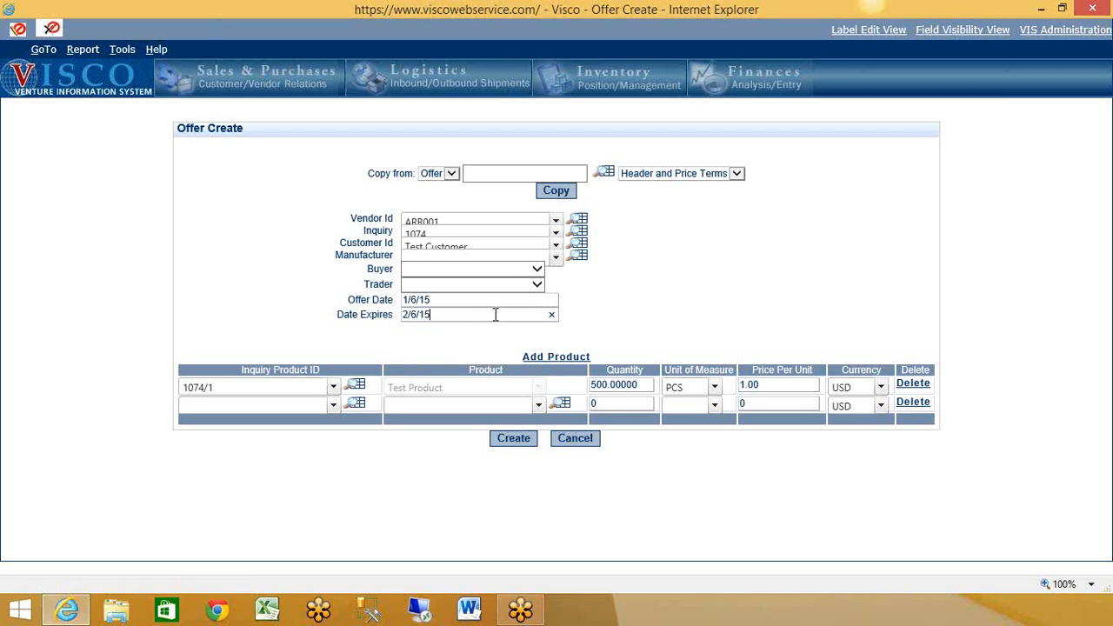
Step: Assign a buyer and a trader to the offer and create it
click(465, 273)
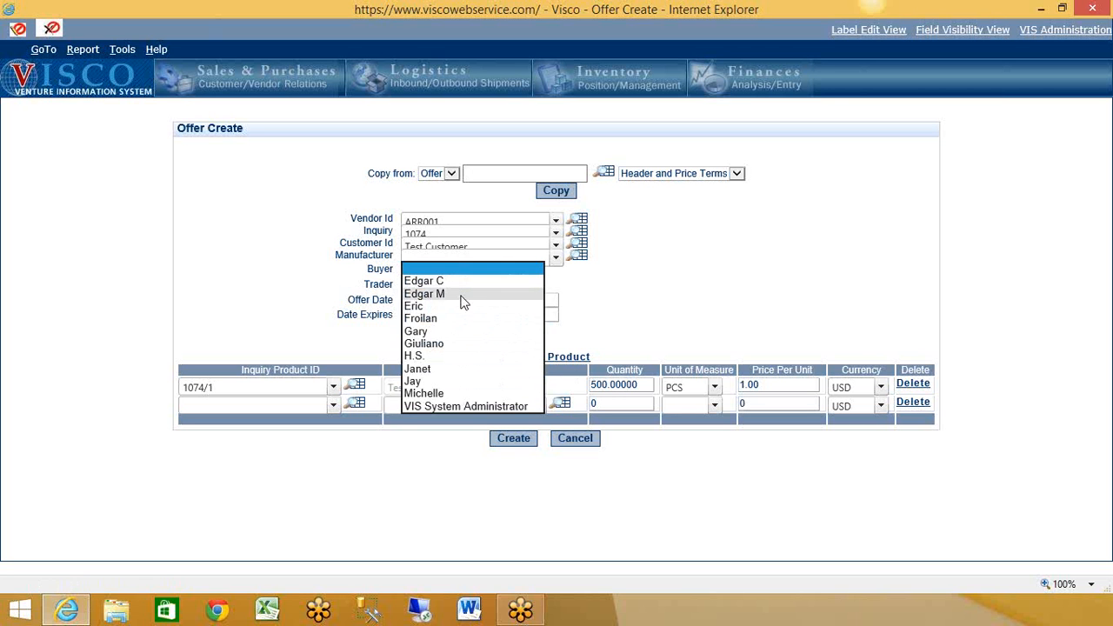
click(442, 330)
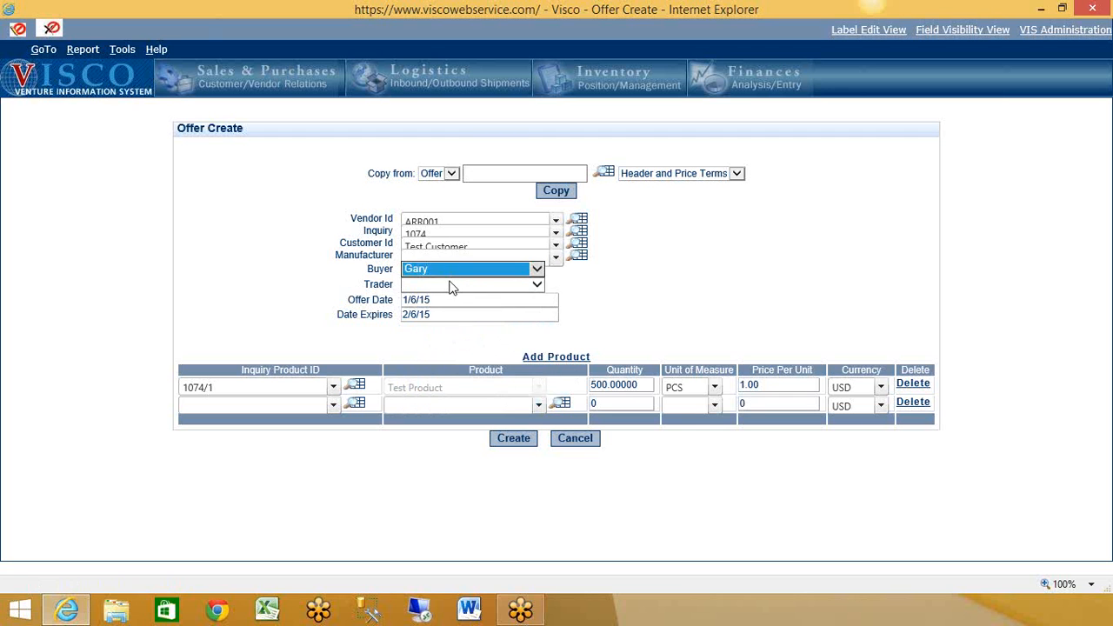
click(449, 286)
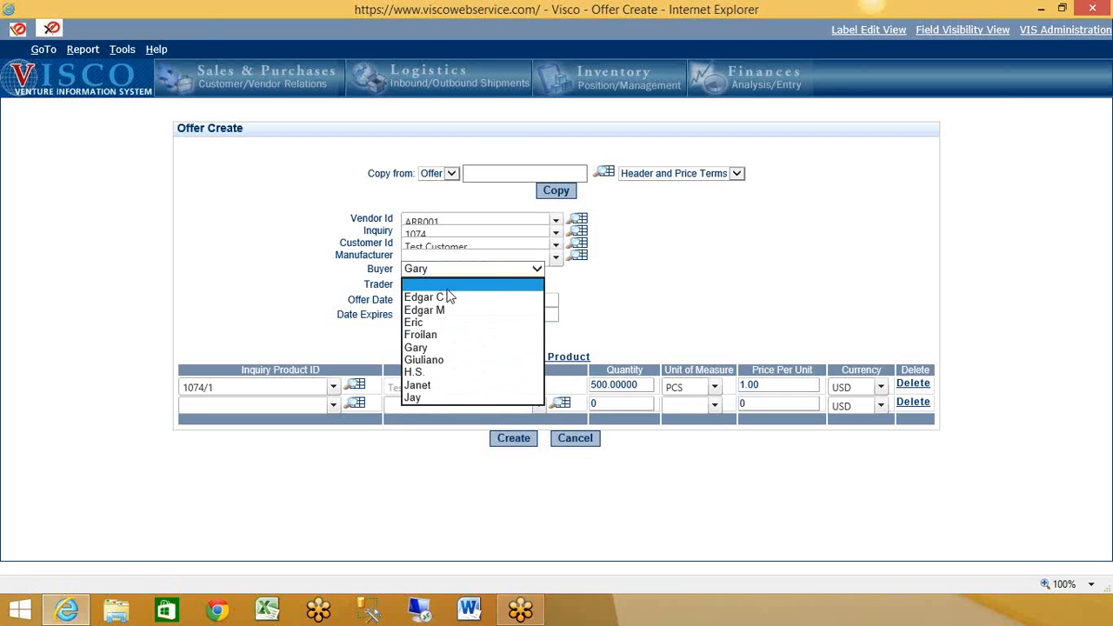
click(438, 385)
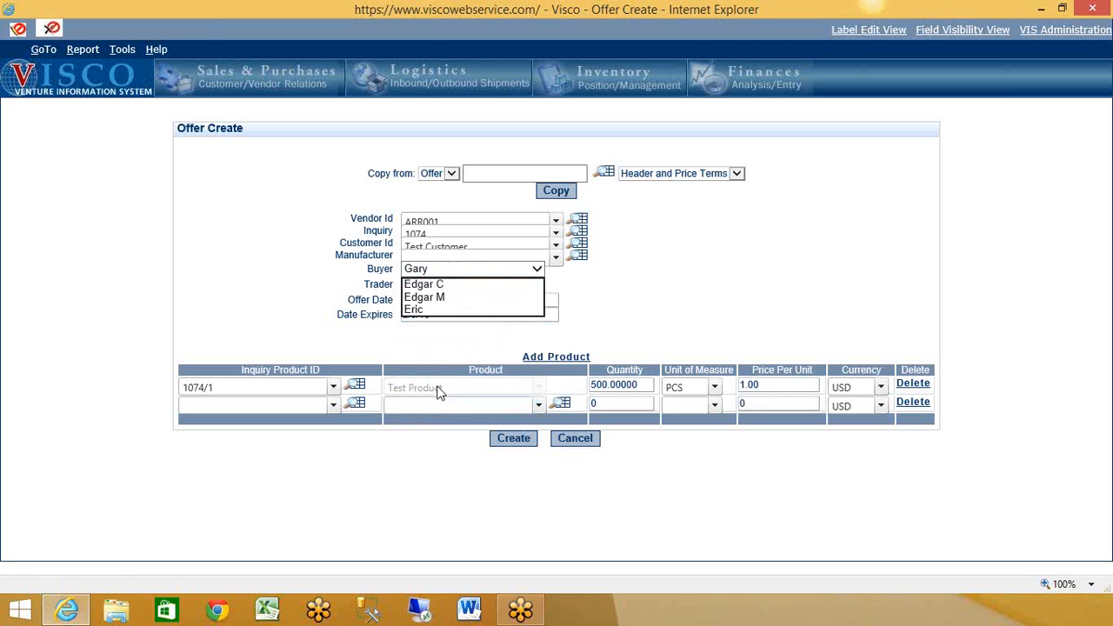
click(514, 439)
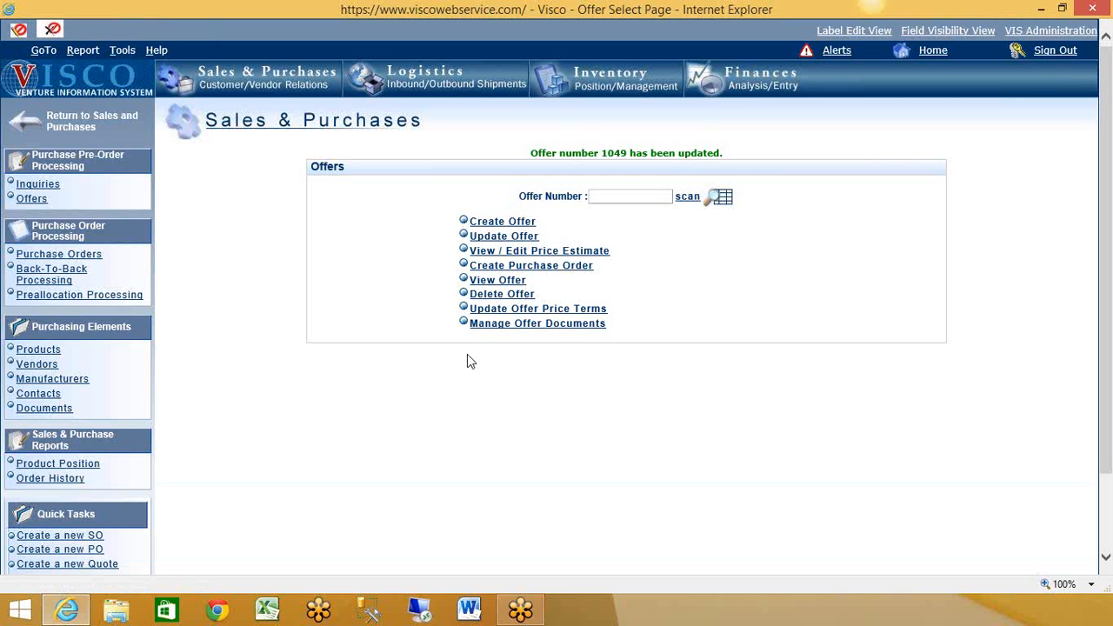
Step: View inquiry 1074 from the inquiries list and examine the offers linked to it
click(242, 84)
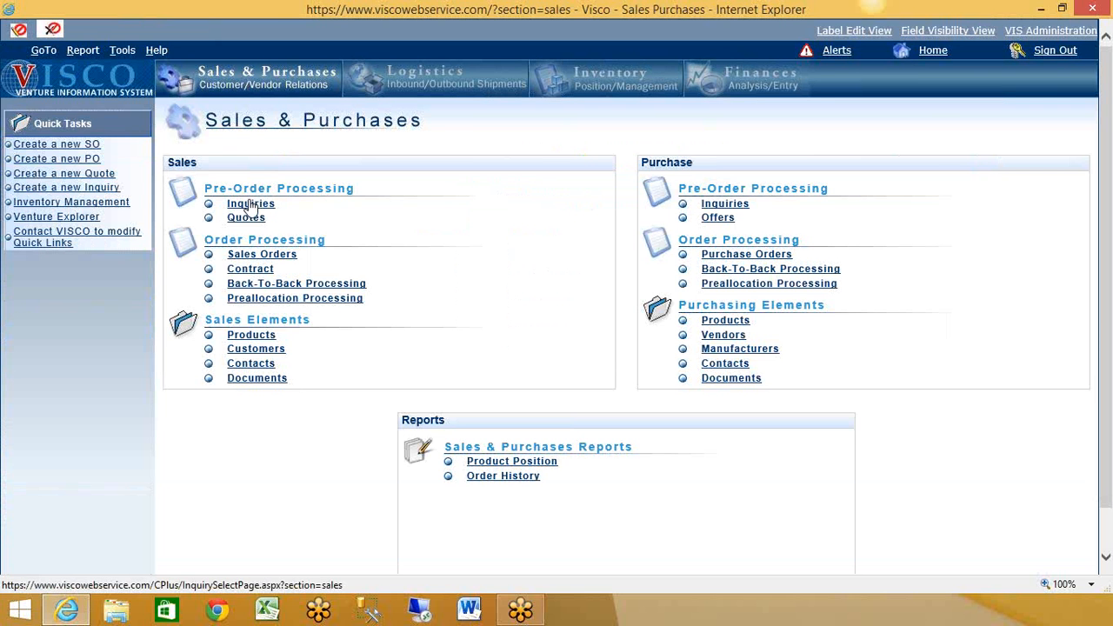
click(251, 205)
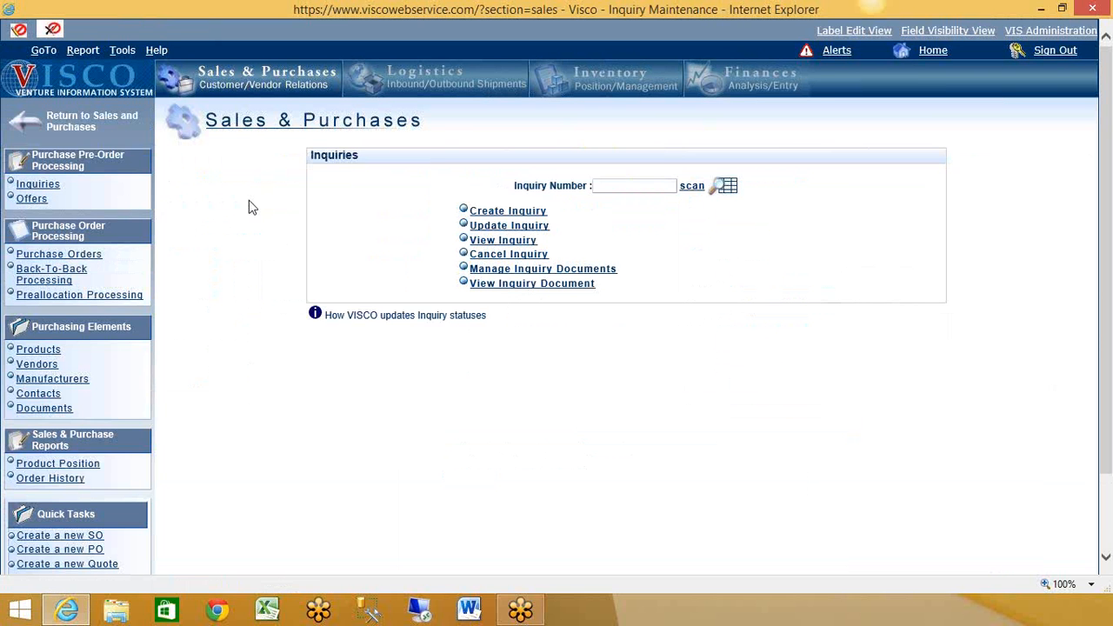
click(501, 246)
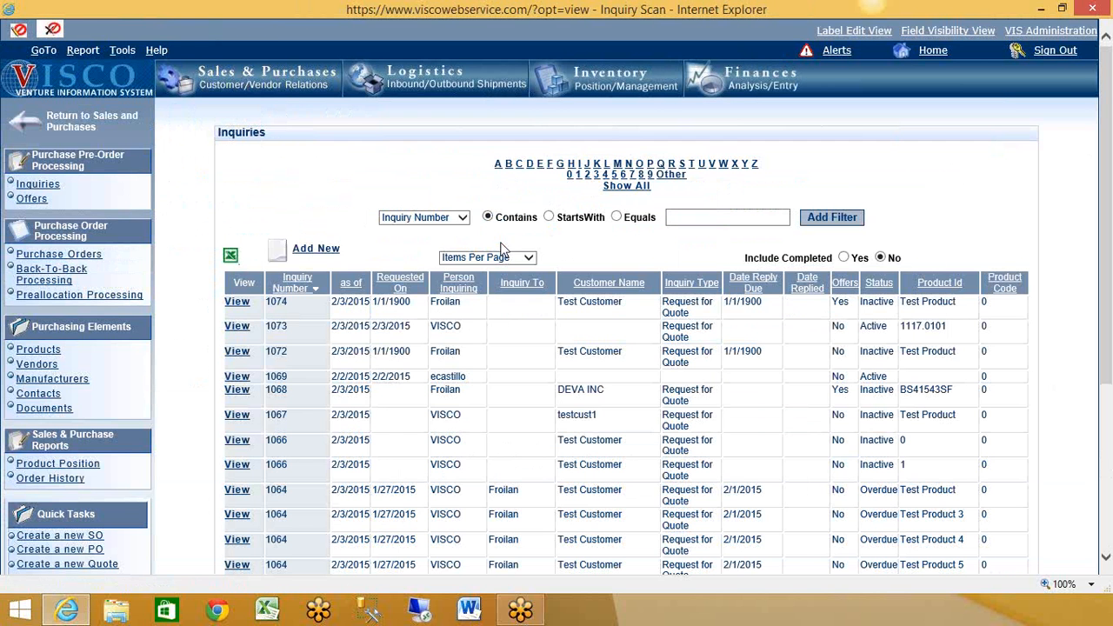
click(244, 304)
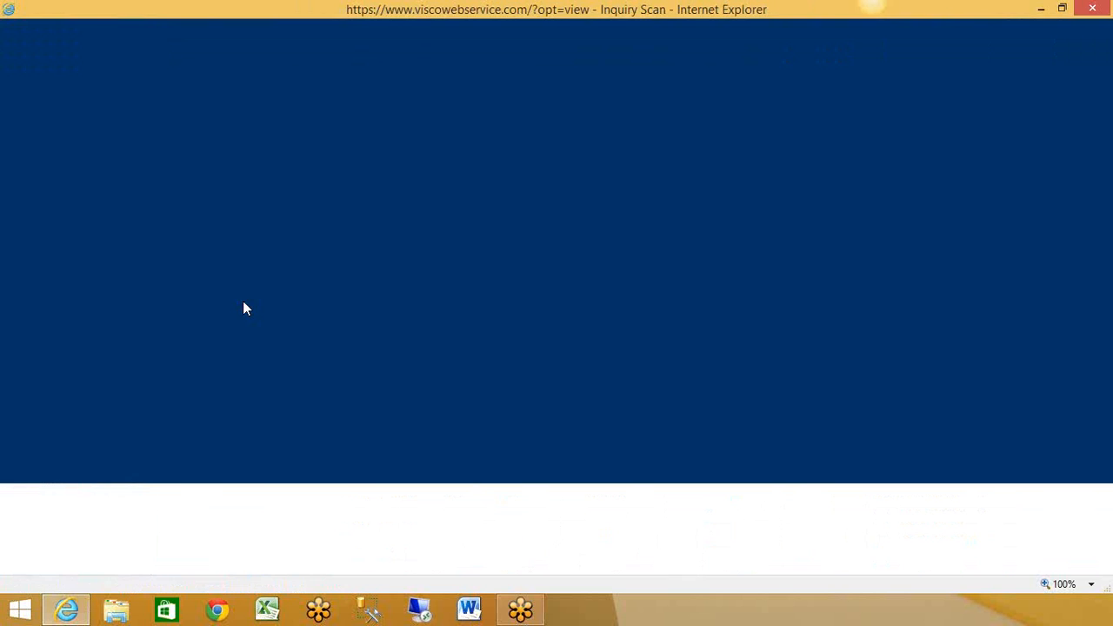
click(604, 278)
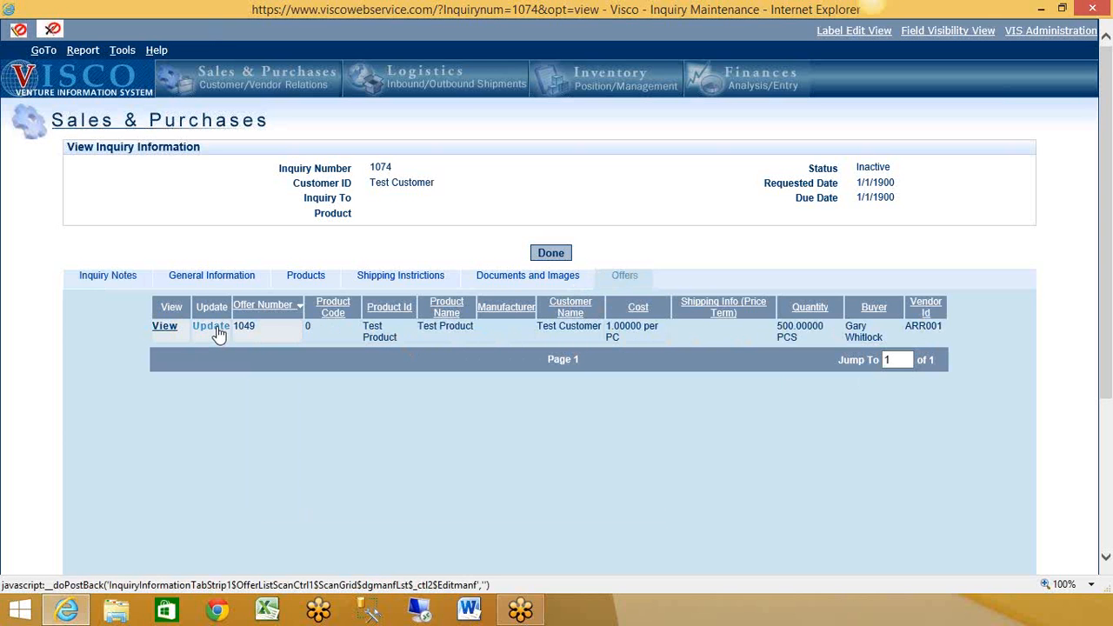
click(539, 258)
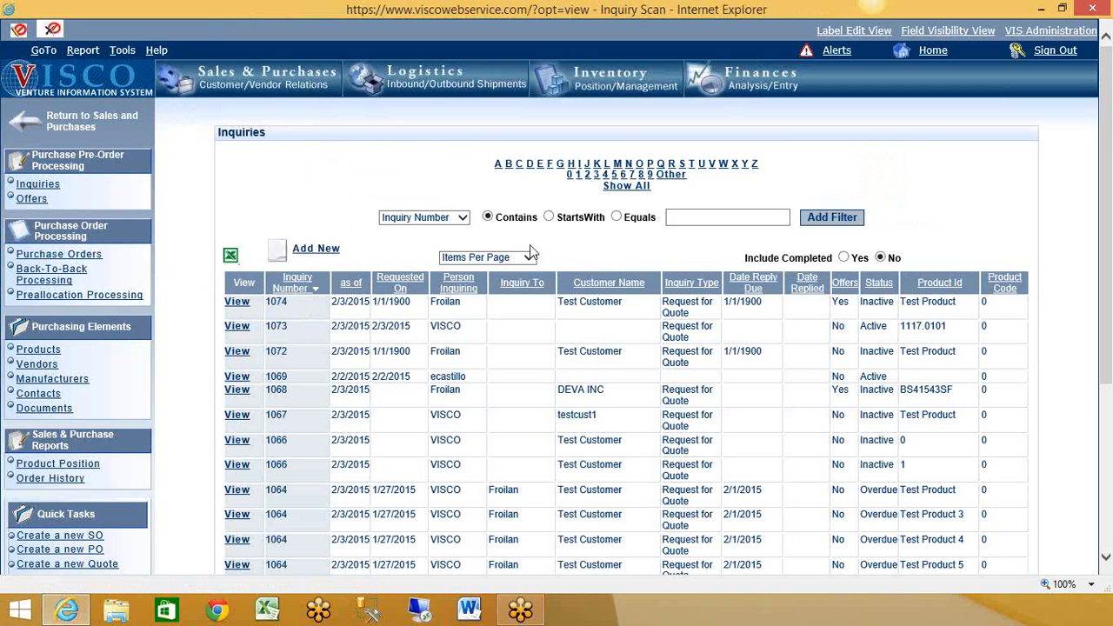
Step: Start assigning a new quote under Sales pre-order processing
click(287, 93)
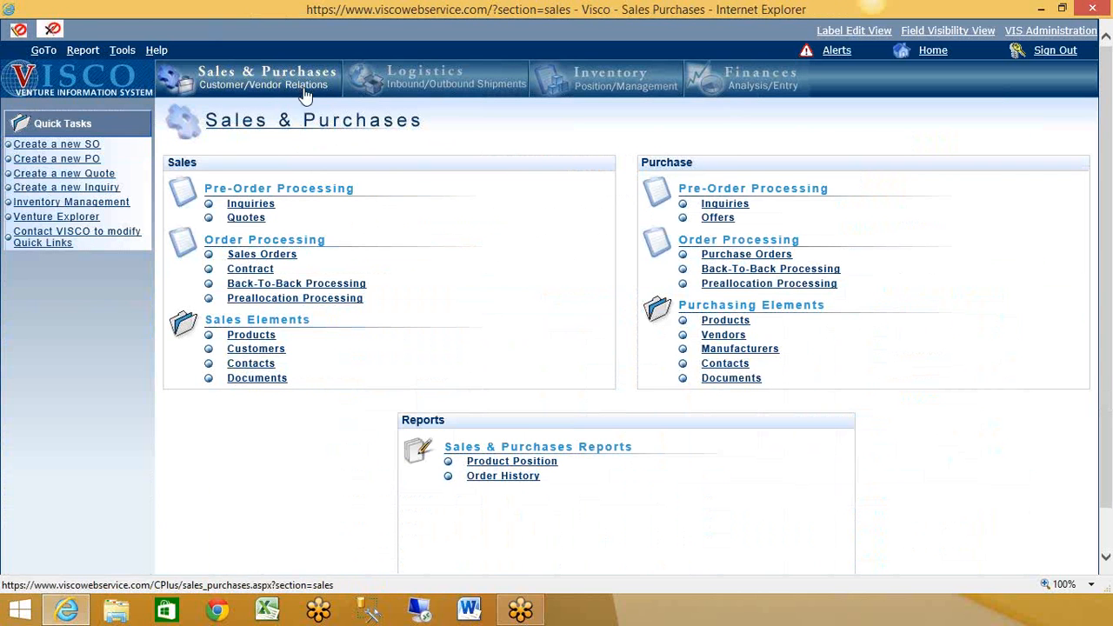
click(246, 218)
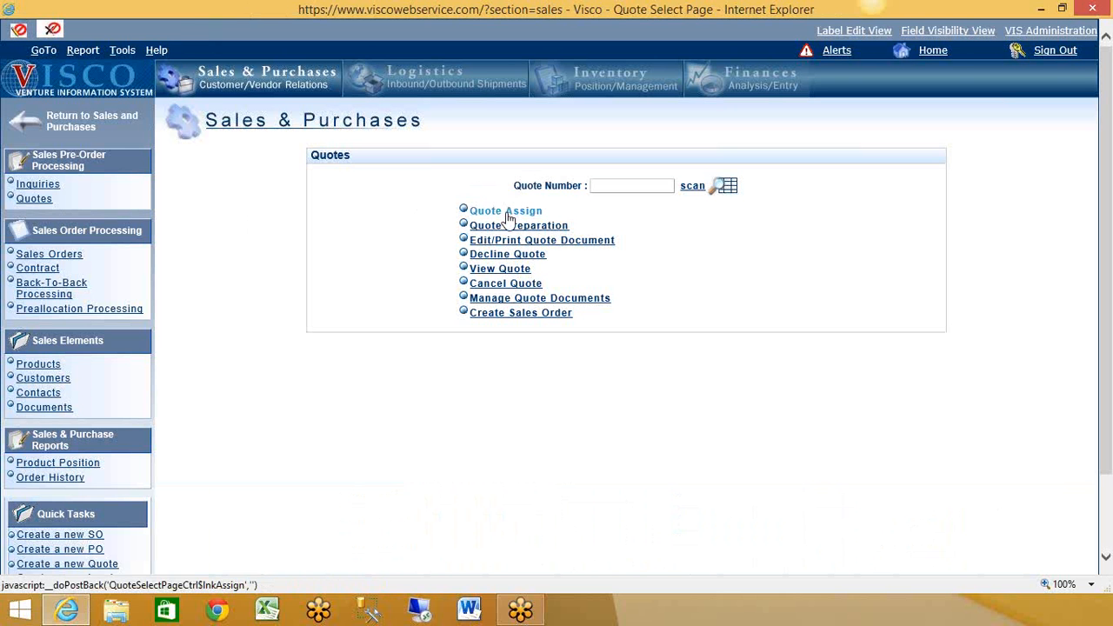
click(509, 218)
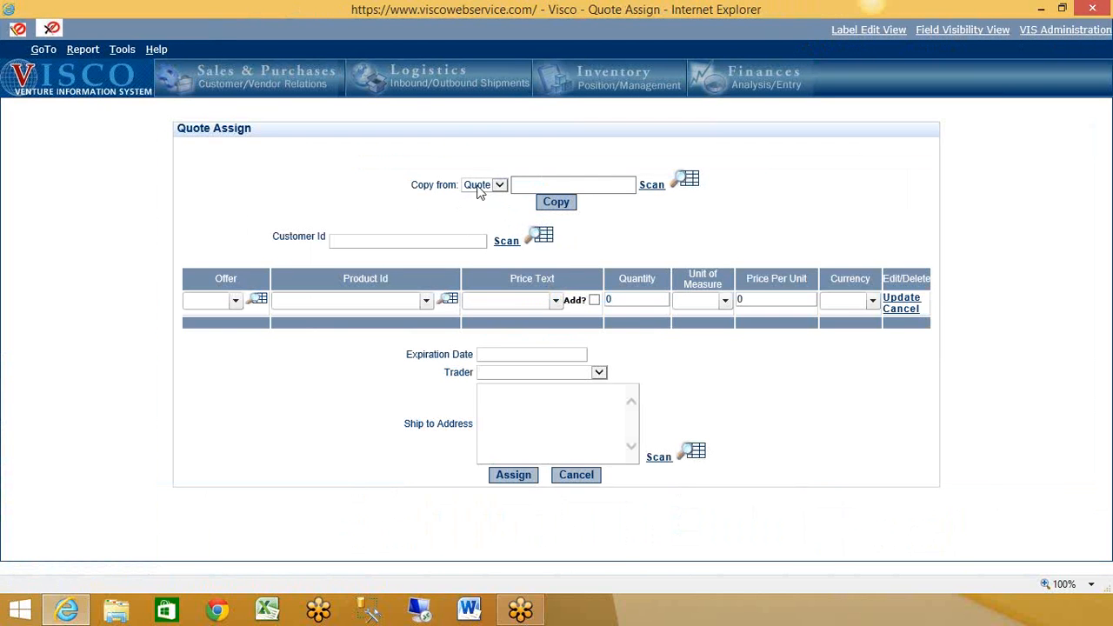
Step: Set the quote's copy source to Offer and look through the offers available for copying
click(479, 186)
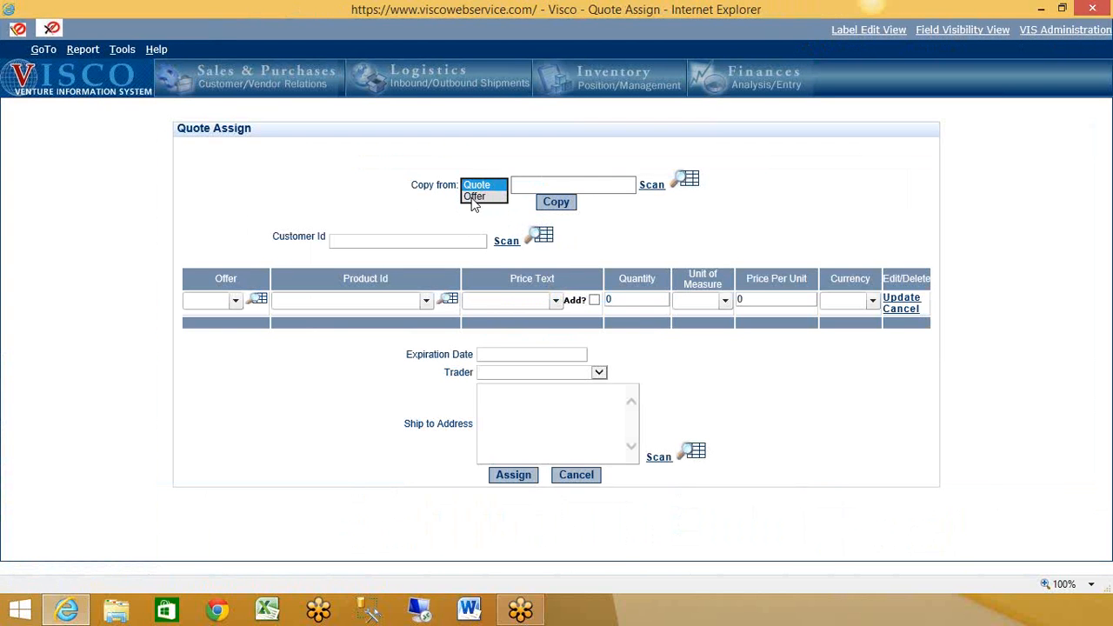
click(474, 197)
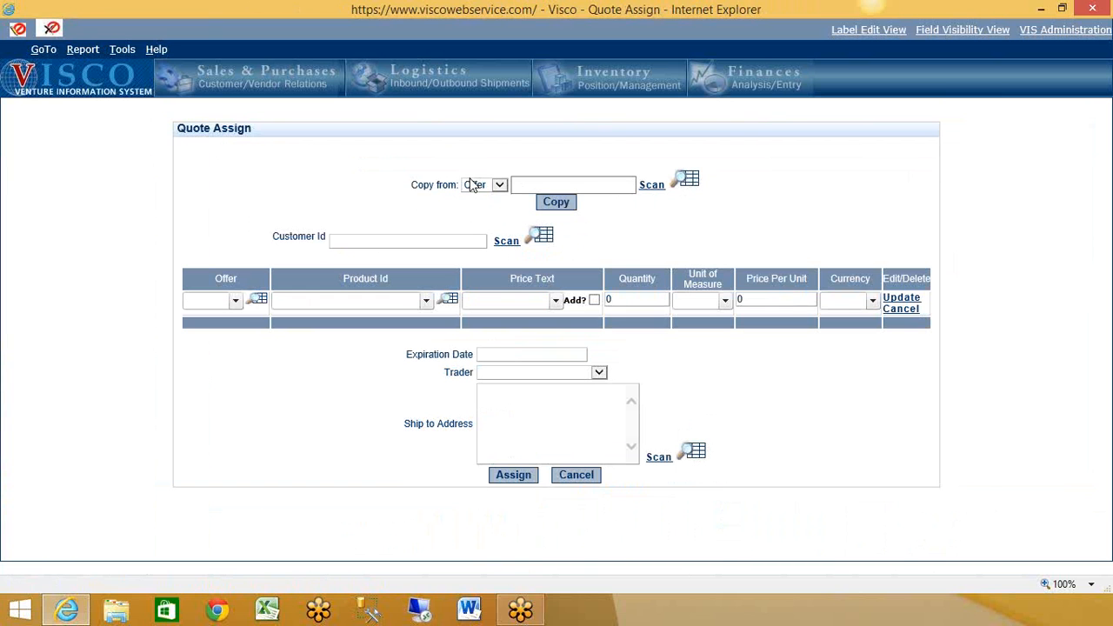
click(559, 184)
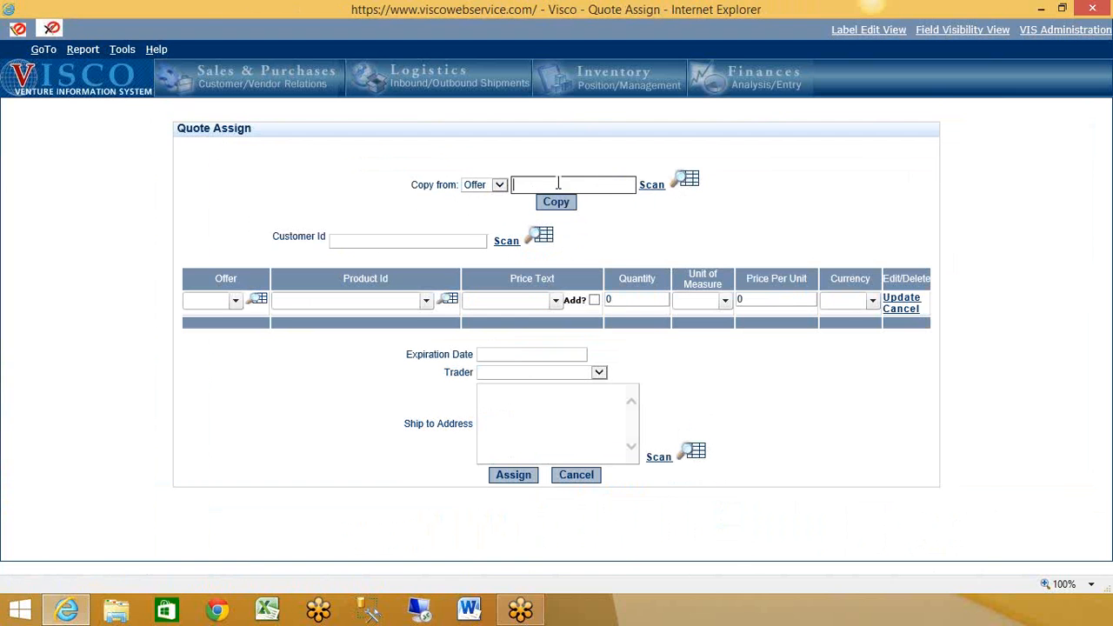
click(649, 189)
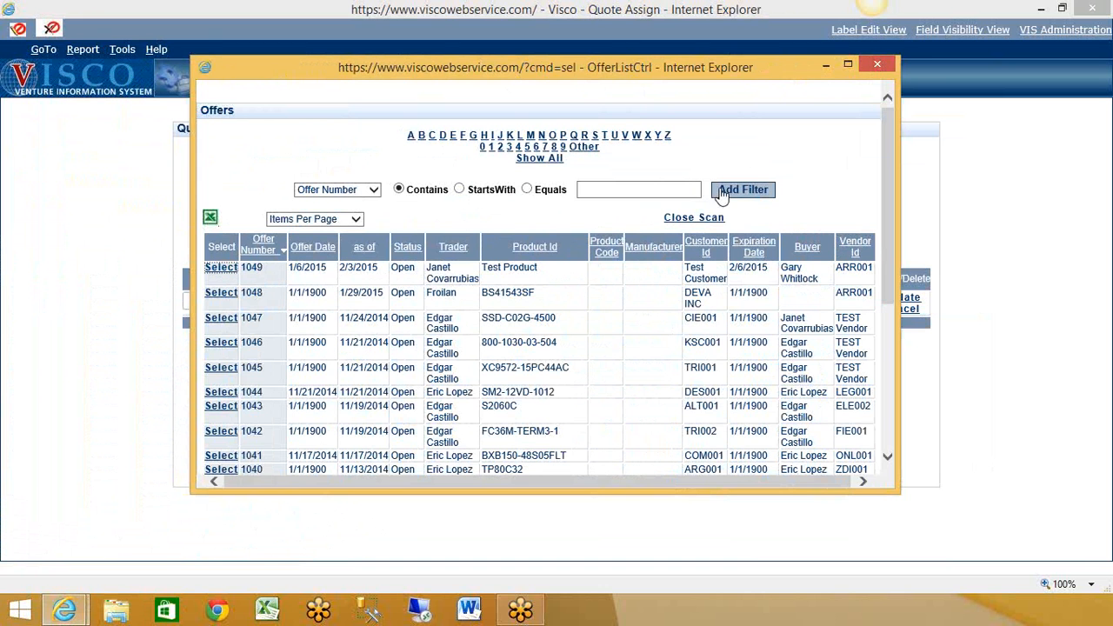
click(877, 64)
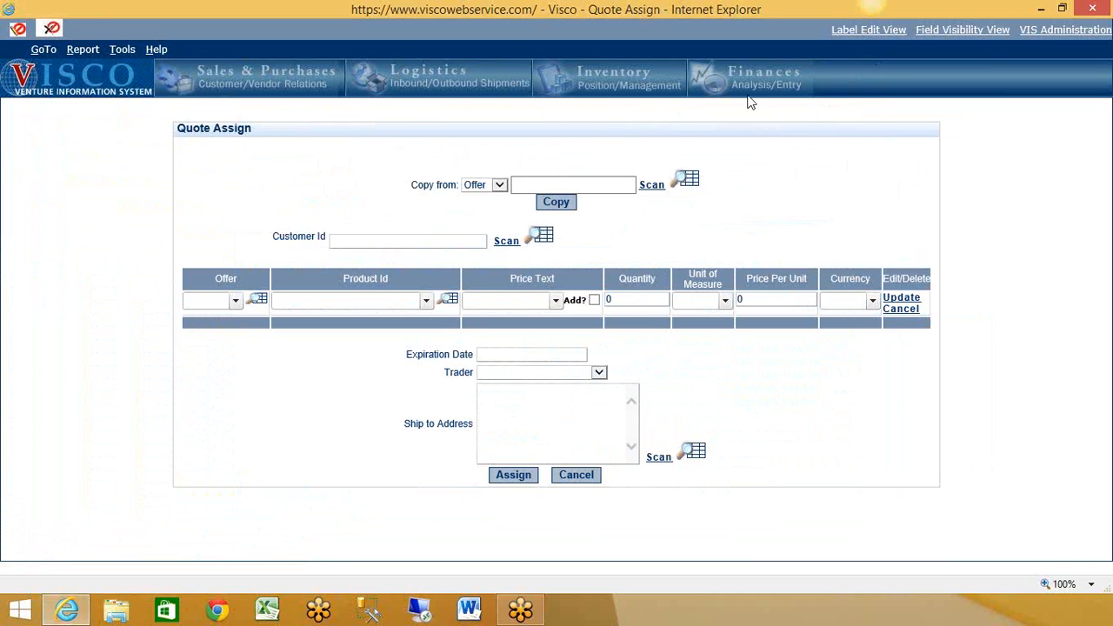
Step: Add offer 1049's Test Product line to the quote with unit of measure PCS and price per unit 2.25
click(258, 301)
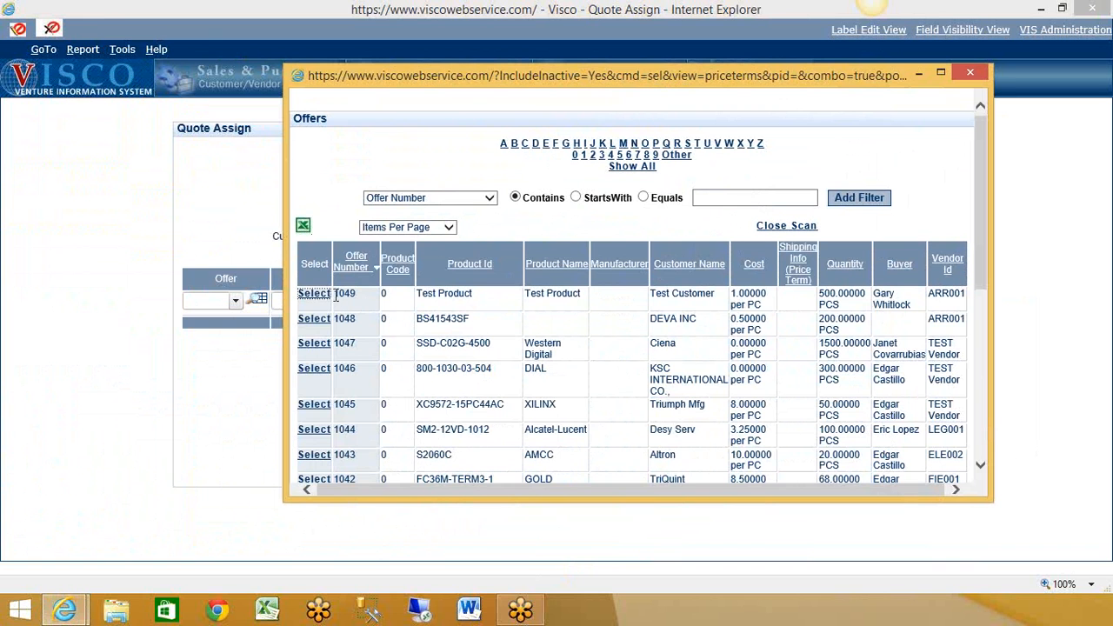
click(327, 296)
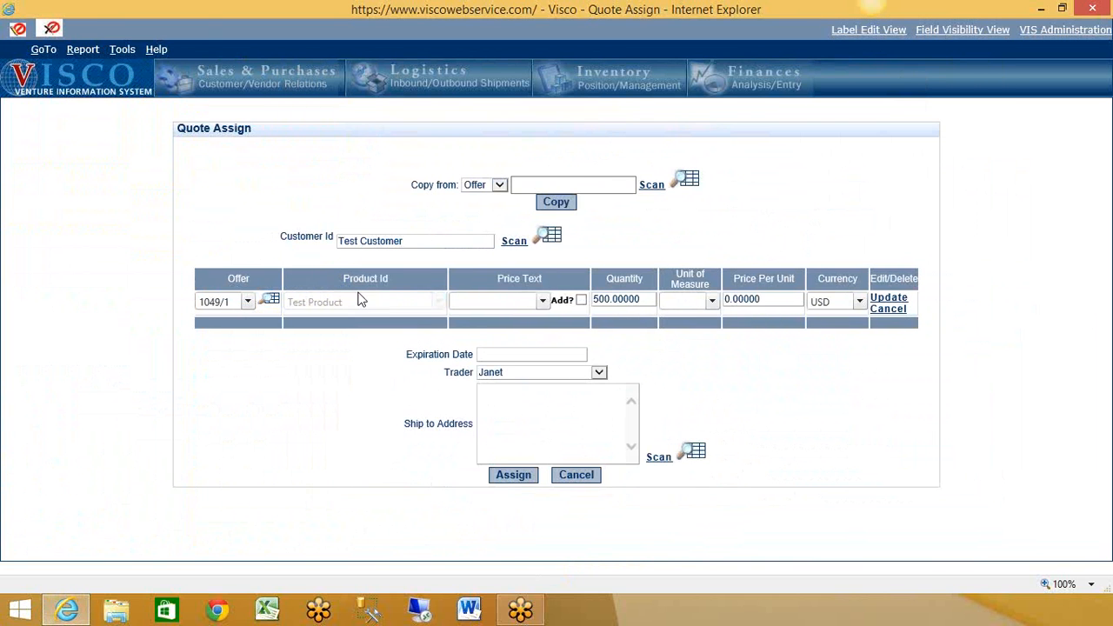
click(693, 299)
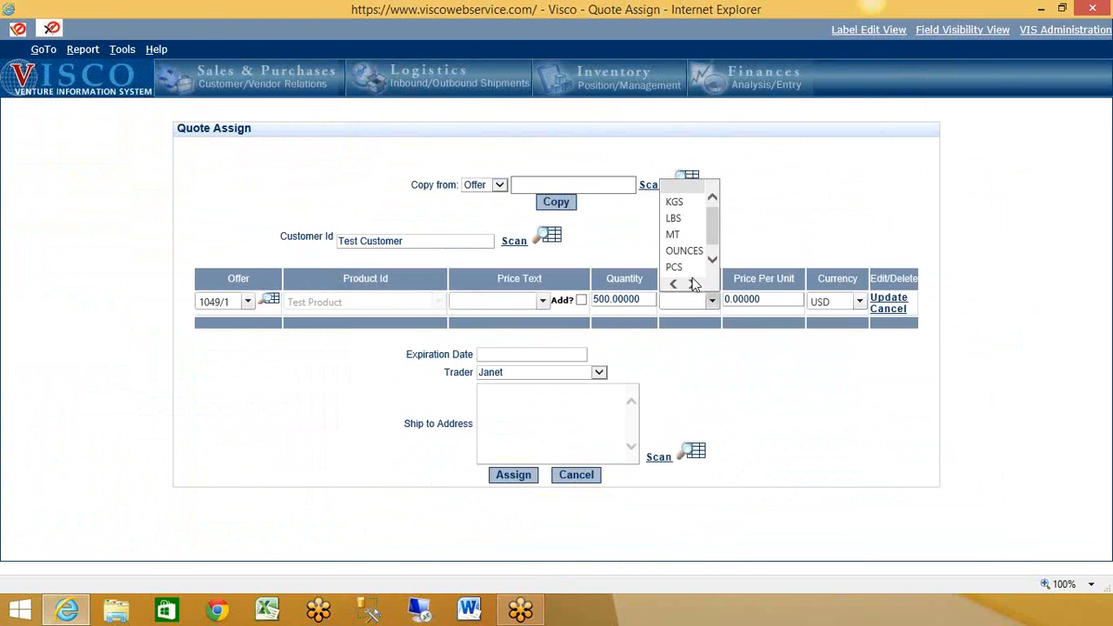
click(694, 267)
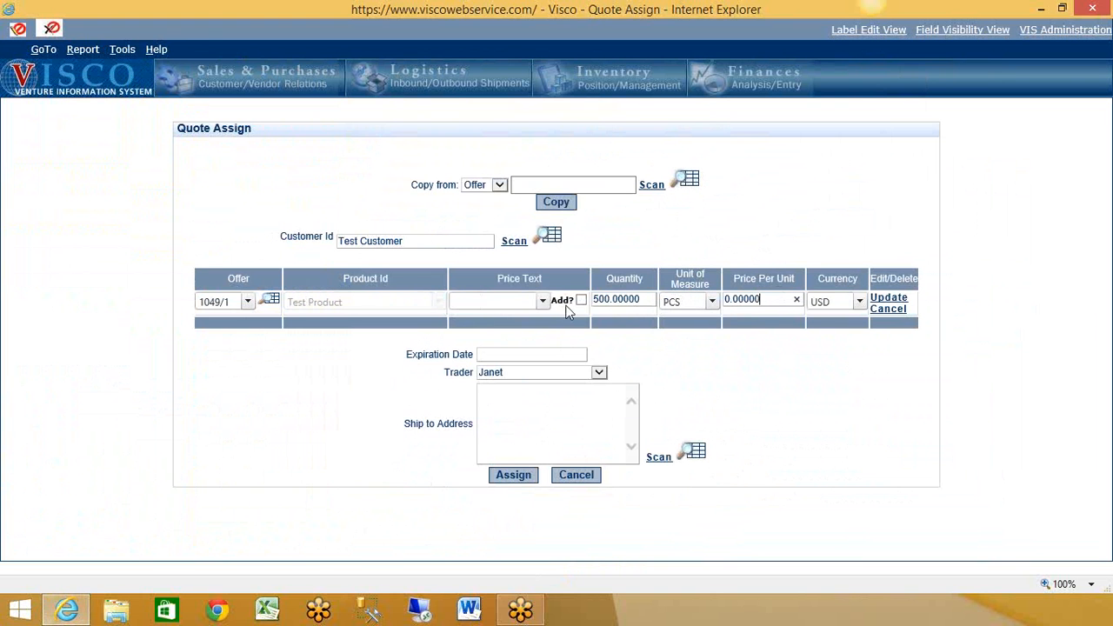
drag(764, 298, 670, 301)
text(2.25)
click(902, 300)
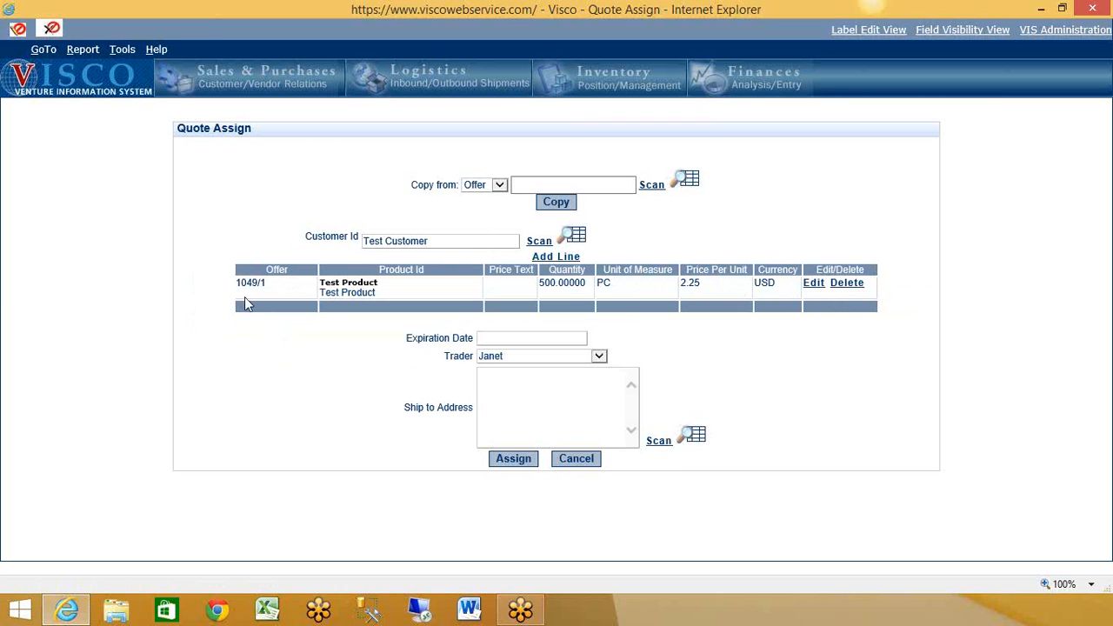
Step: Set the quote's expiration date to 2/15/15, assign the quote, and return to the quote options
click(499, 340)
text(2)
key(BackSpace)
text(2/15/15)
click(519, 467)
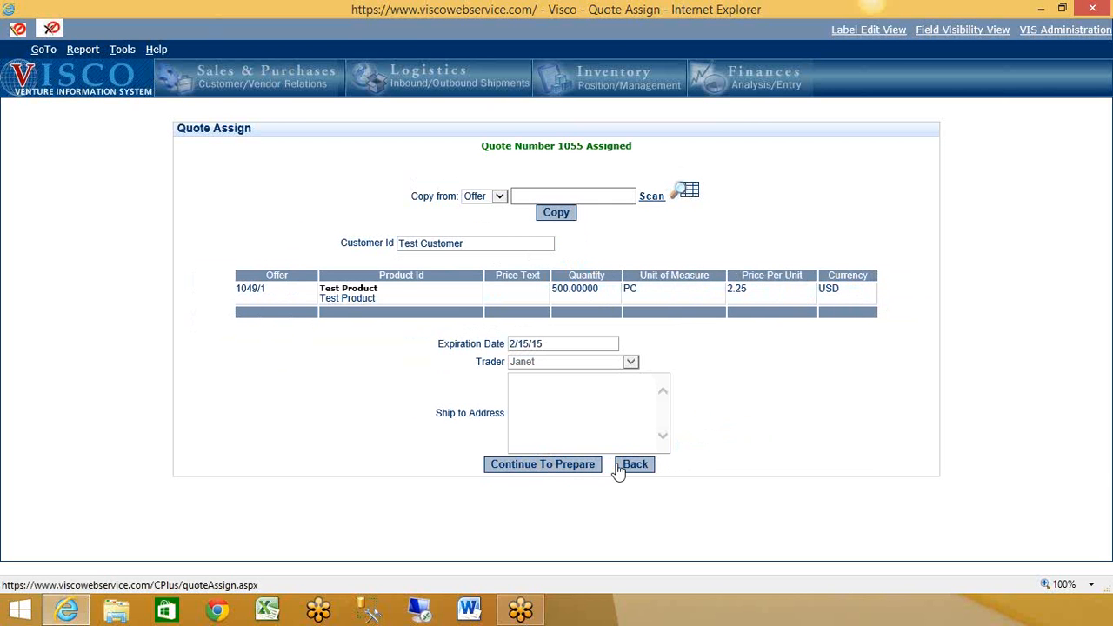
click(619, 468)
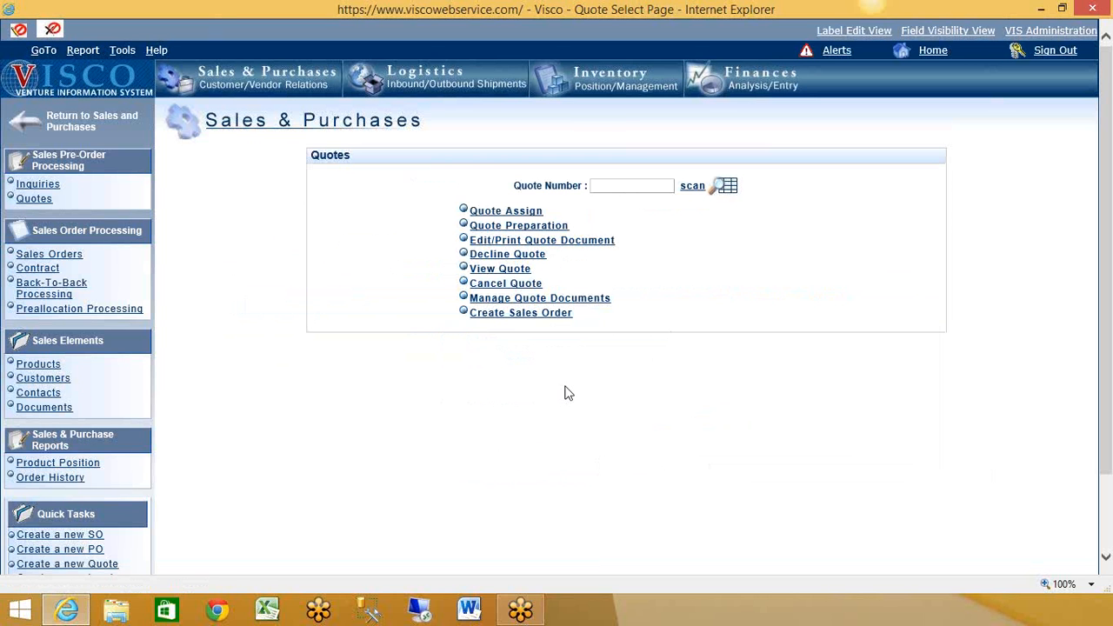
Step: Open the PDF document of quote 1055, review its contents, and return to the quote options
click(548, 242)
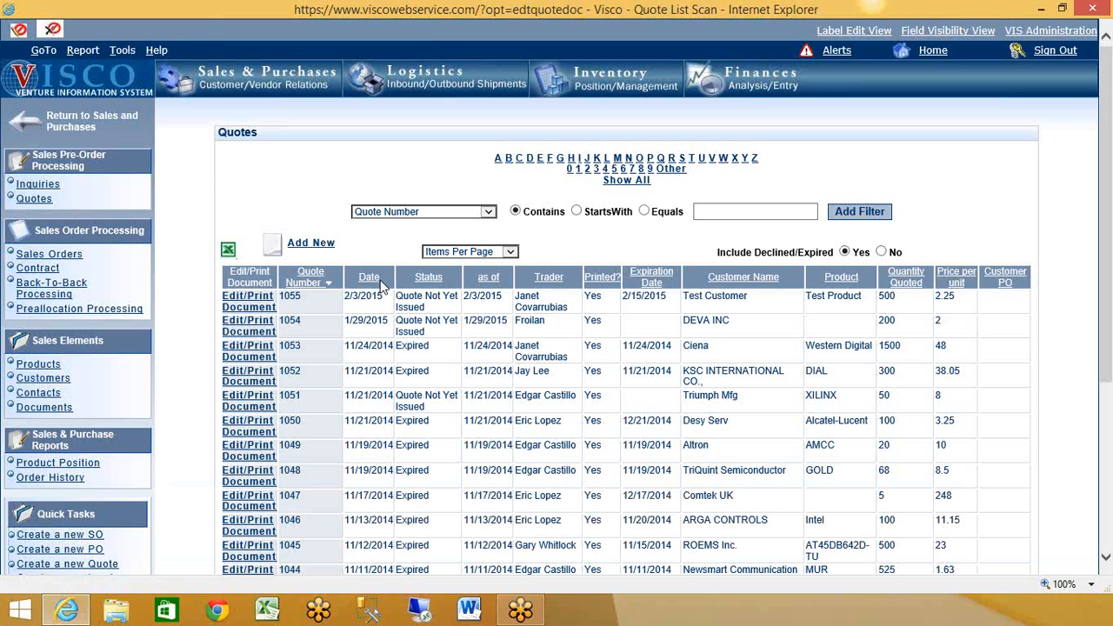
click(247, 302)
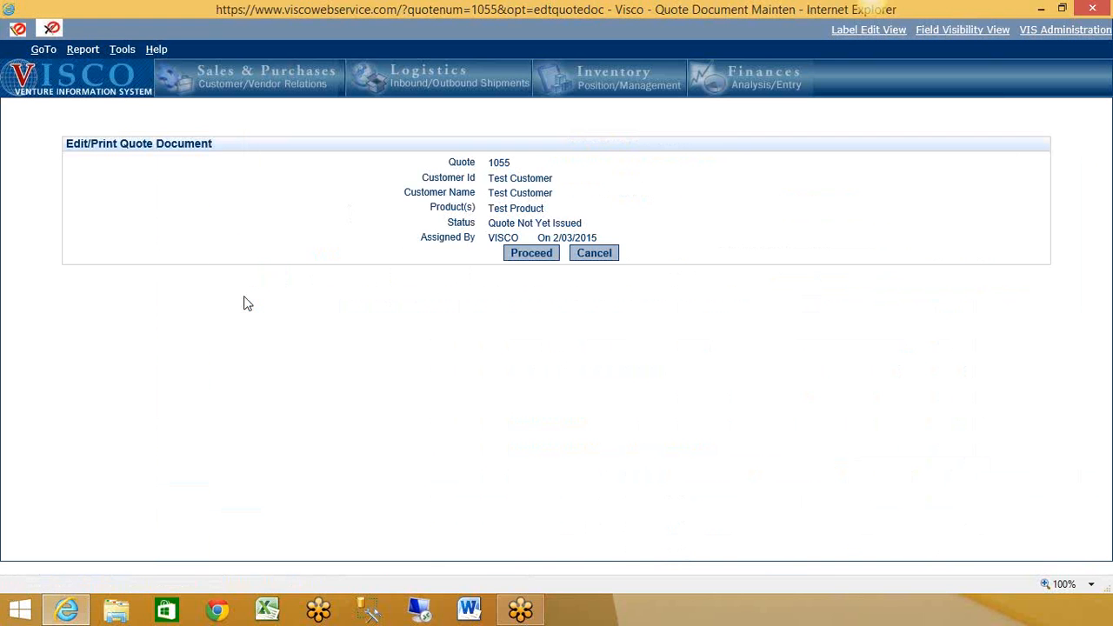
click(540, 255)
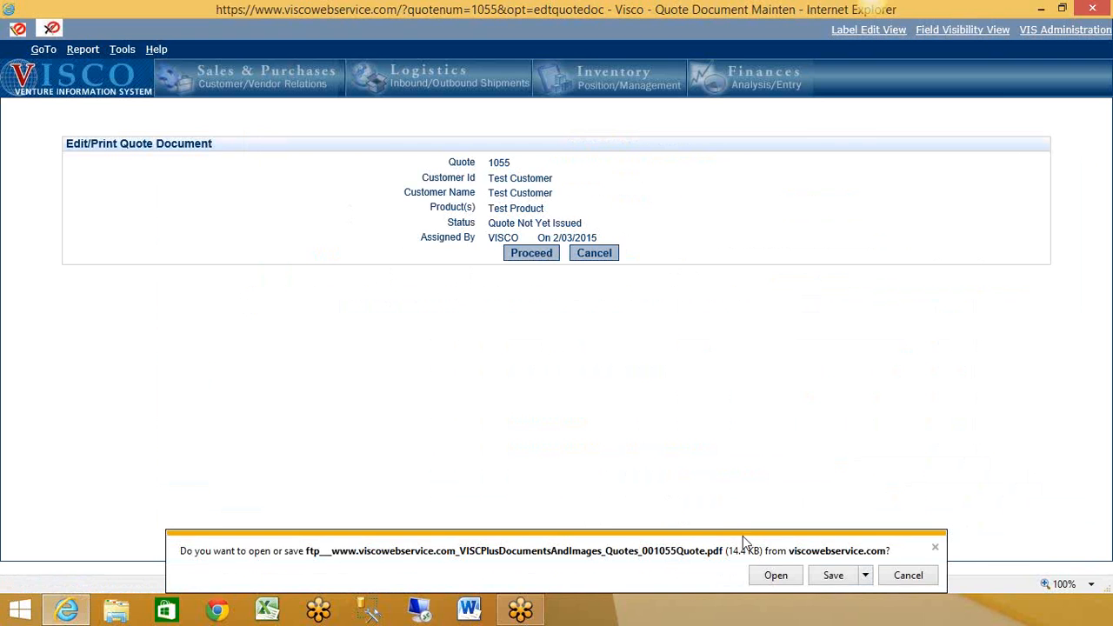
click(779, 577)
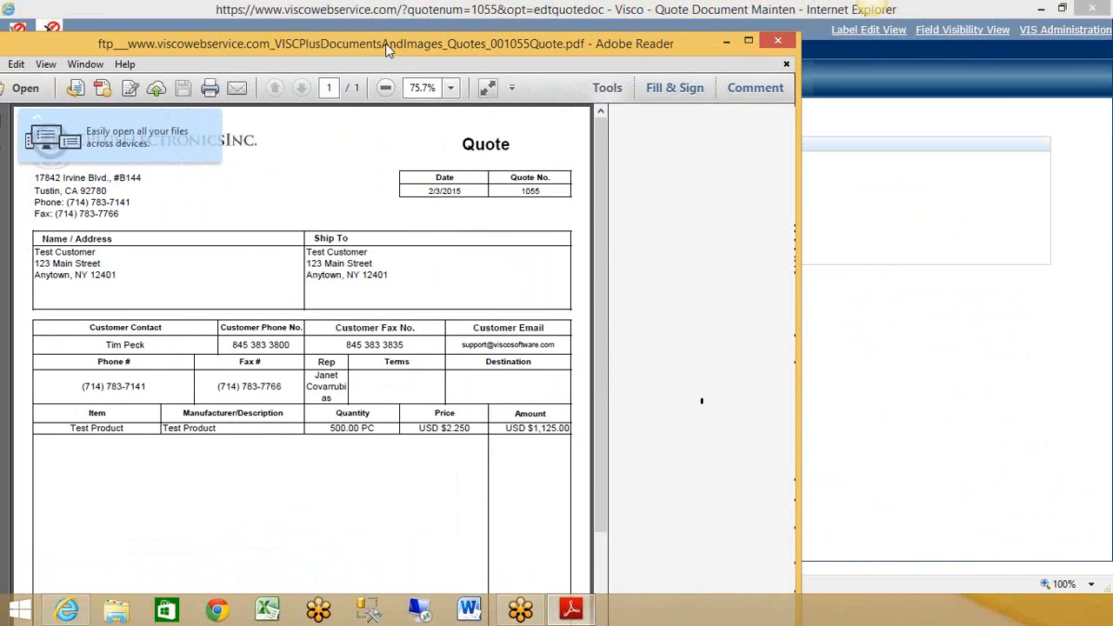
scroll(380, 241, down, 1)
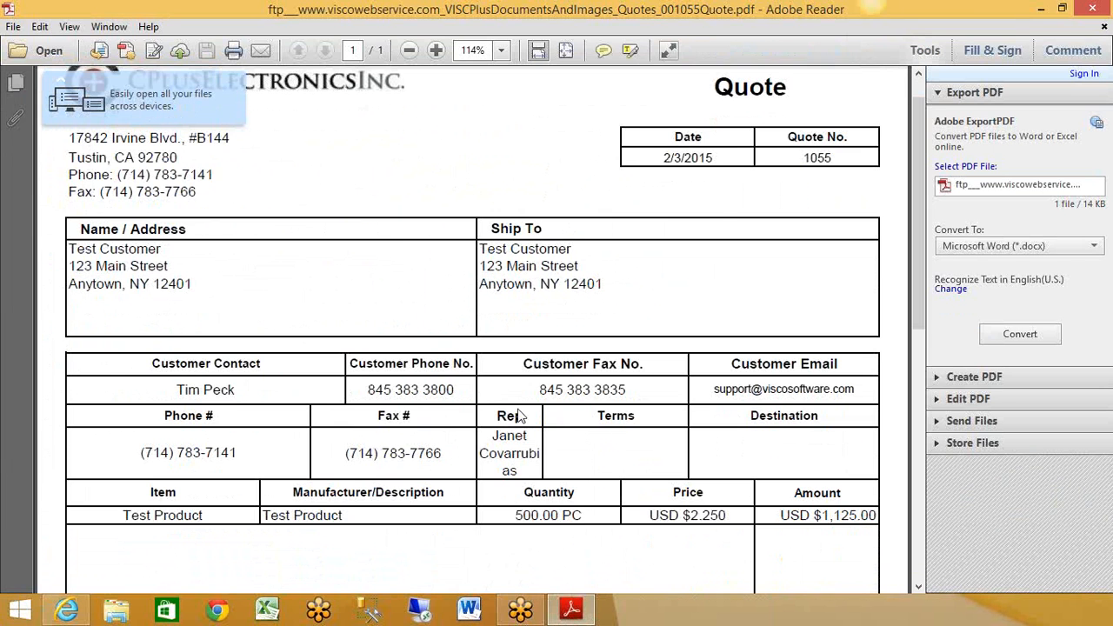
scroll(340, 292, up, 1)
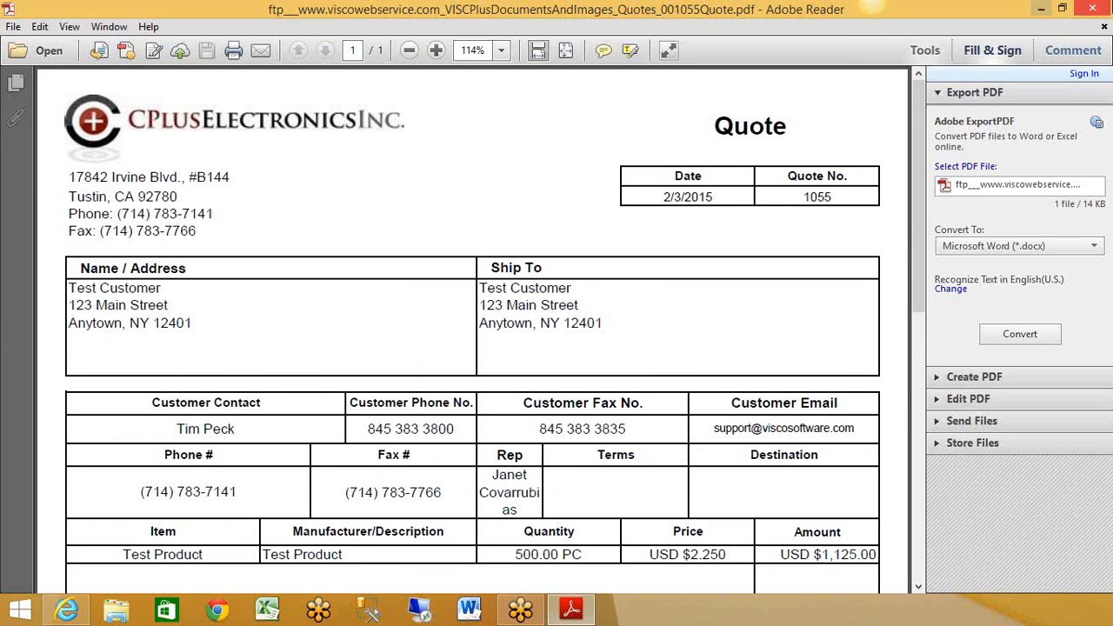
click(1094, 9)
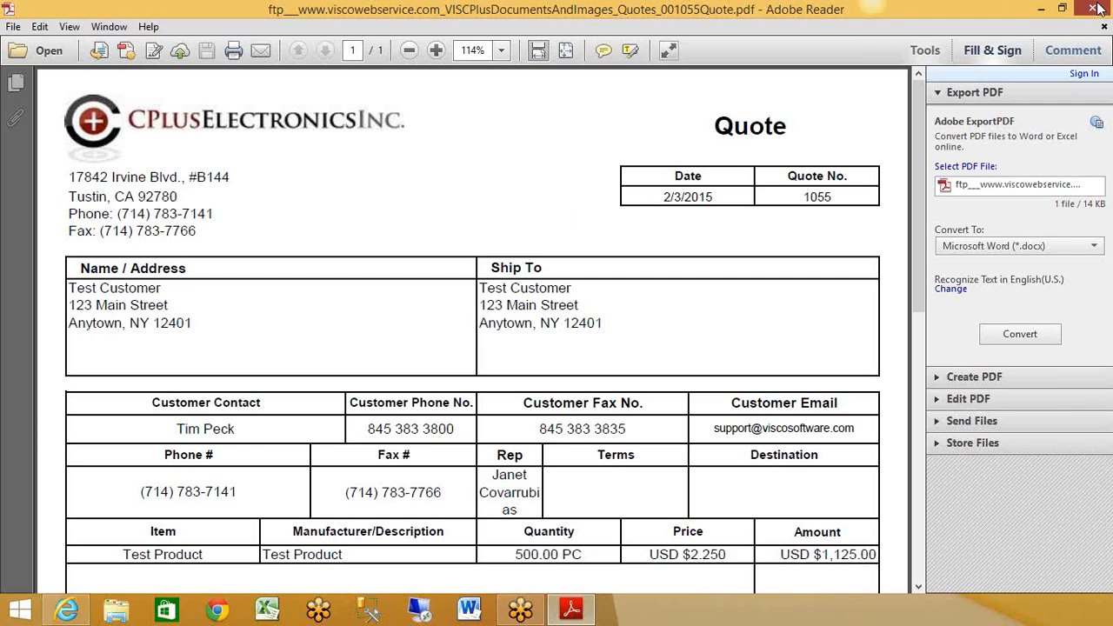
click(531, 257)
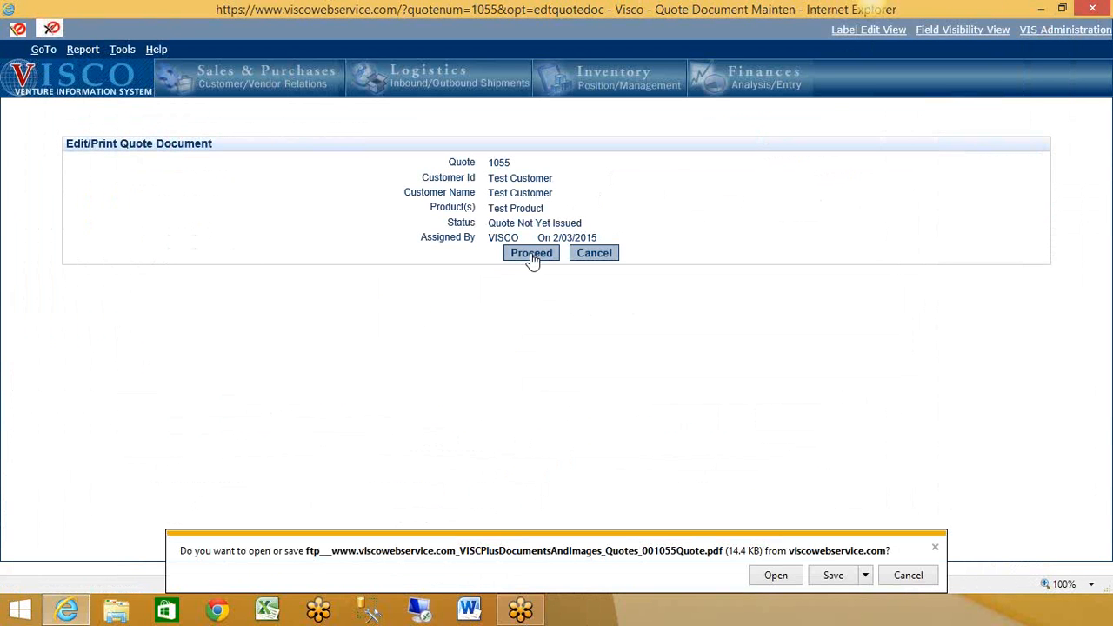
click(936, 548)
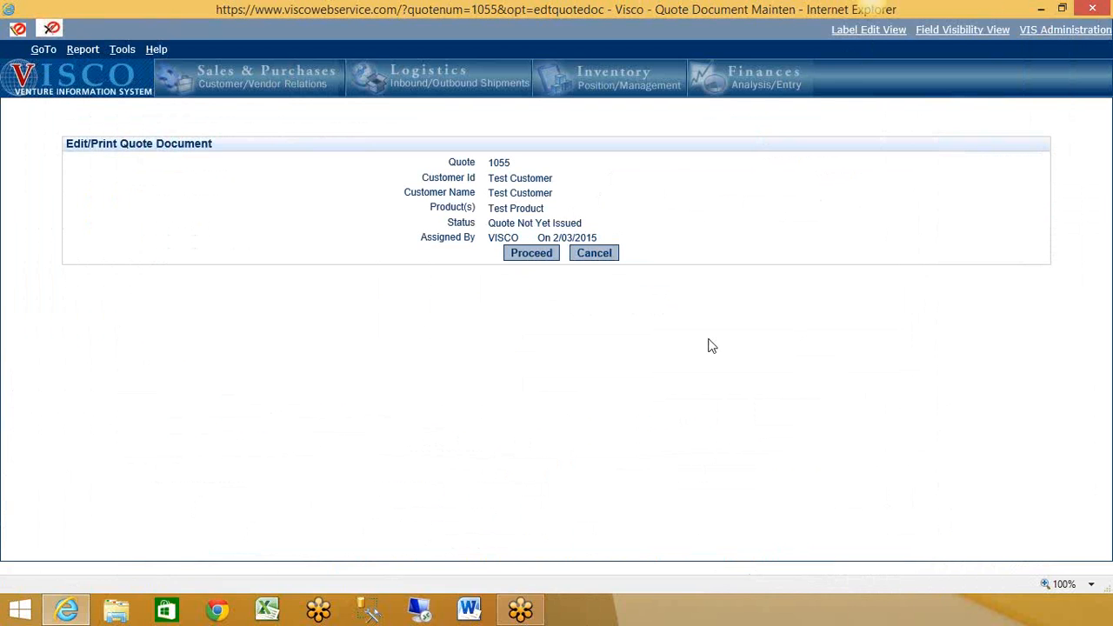
click(595, 253)
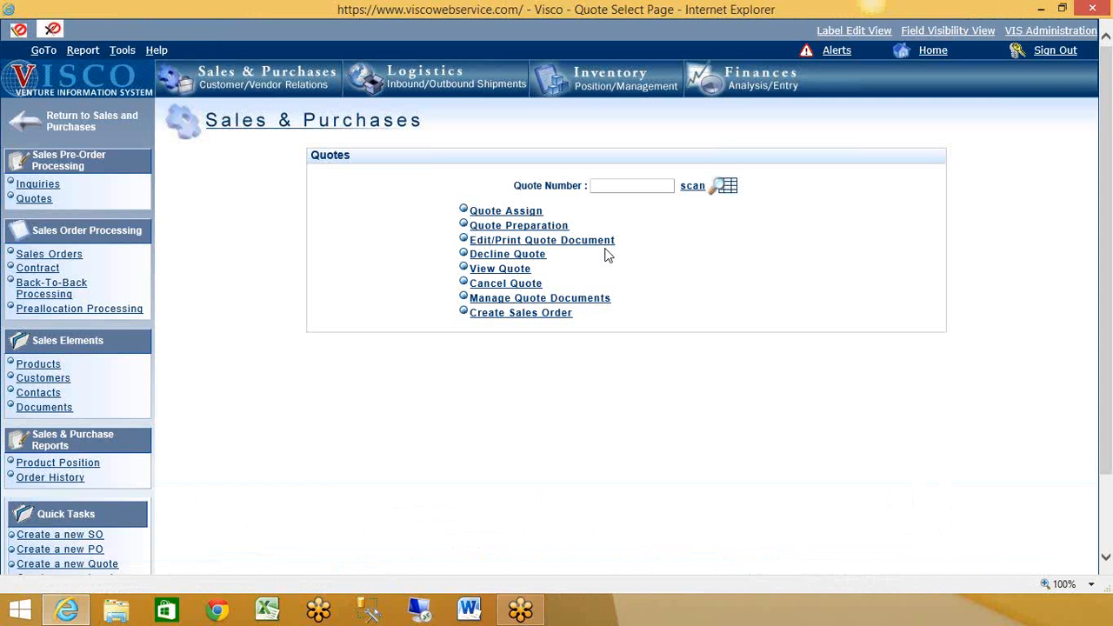
Step: Open the list of quotes available for creating a sales order
click(516, 315)
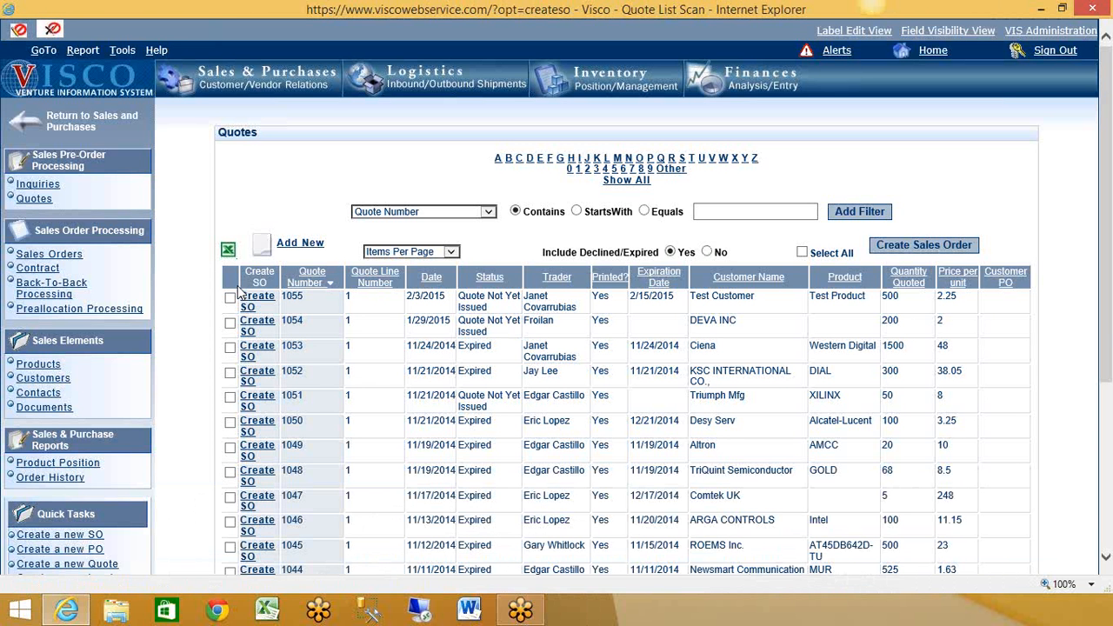